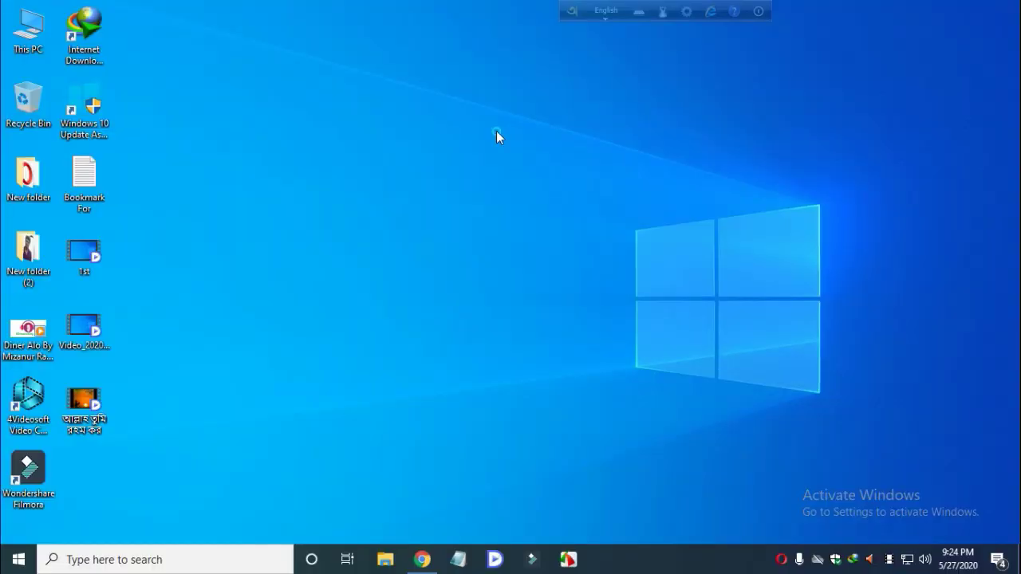
- Switch to Chrome and open panzoid.com in the empty New Tab page
right_click(496, 131)
left_click(536, 175)
left_click(422, 558)
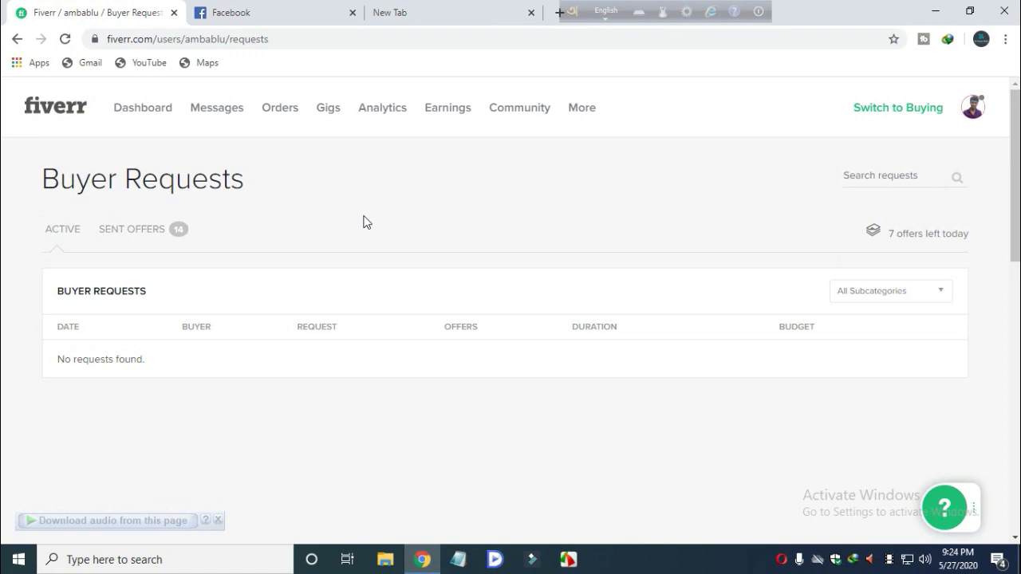
left_click(458, 14)
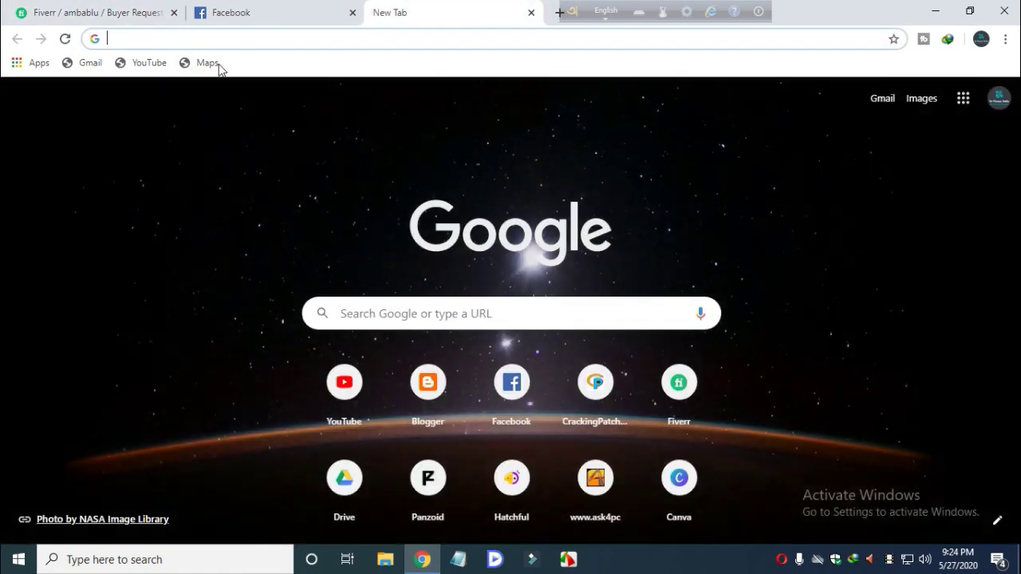
left_click(195, 40)
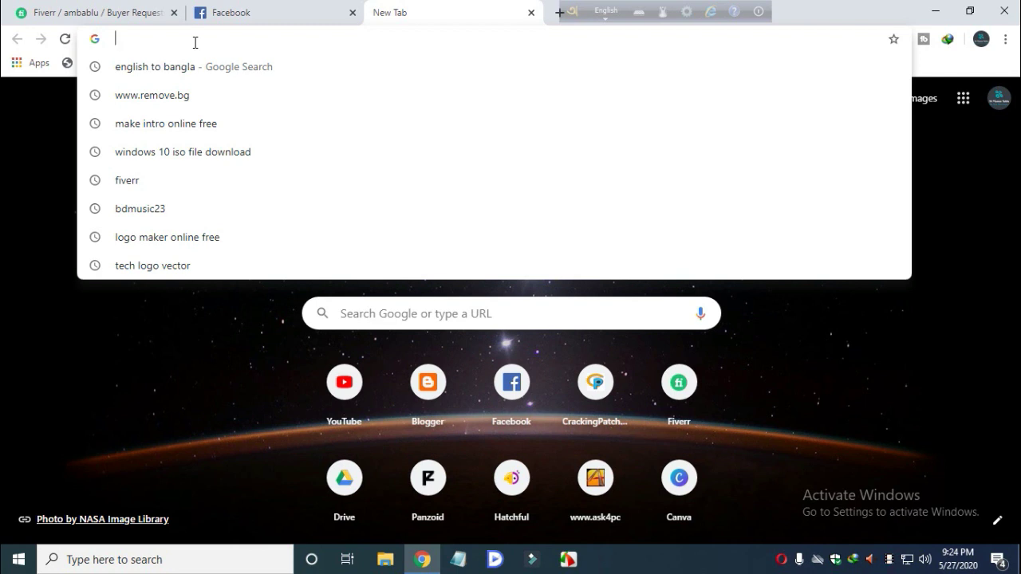
type("panzoid.com")
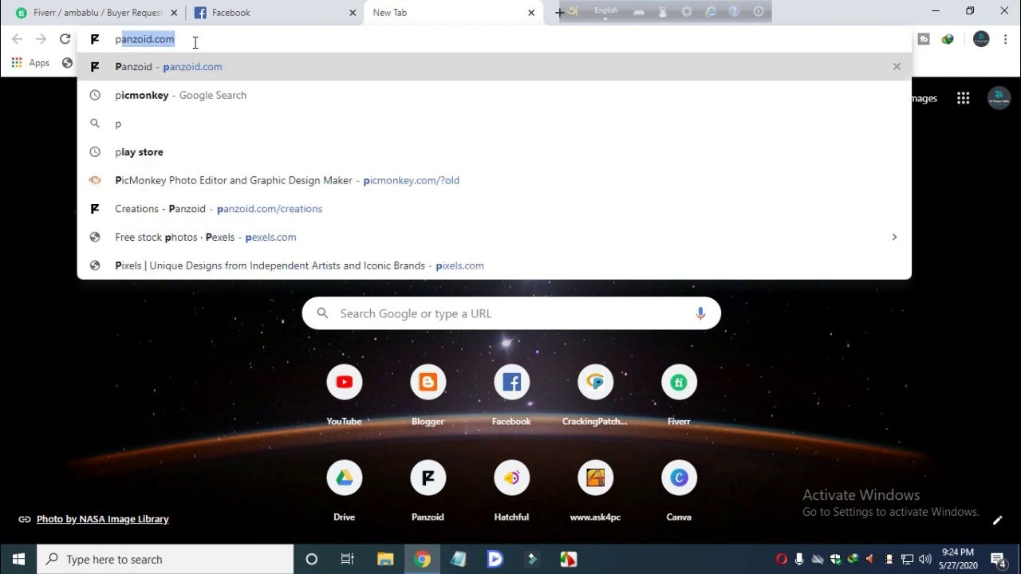
key("Right")
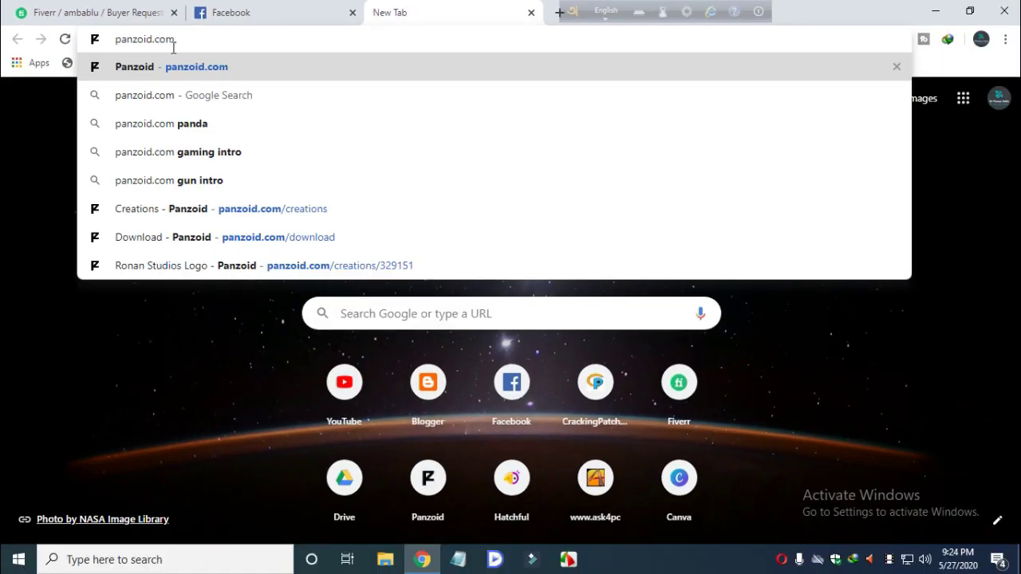
key("Return")
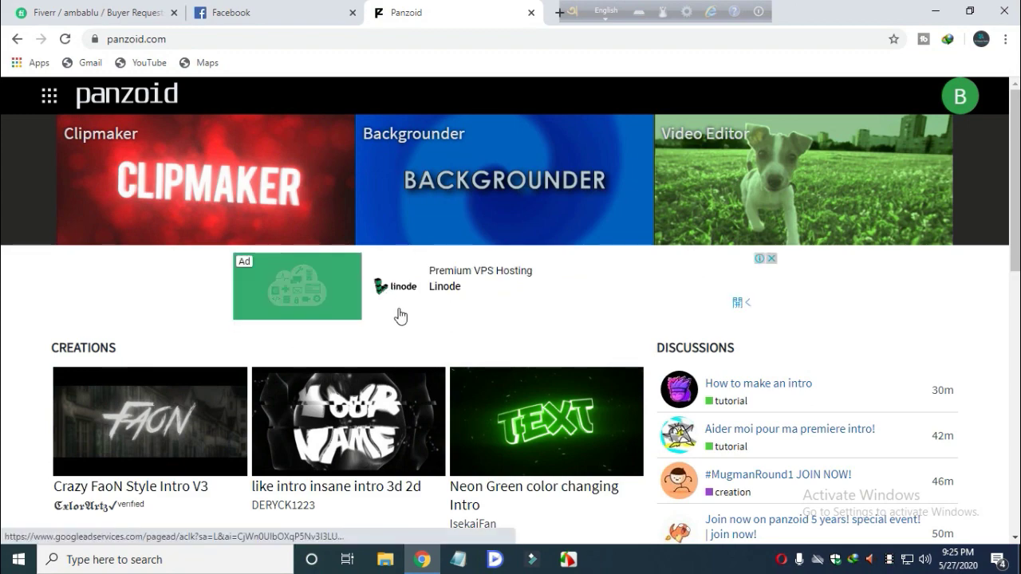
- Look over the creations on the Panzoid home page and open the full list of creations
scroll(400, 317, "down", 1)
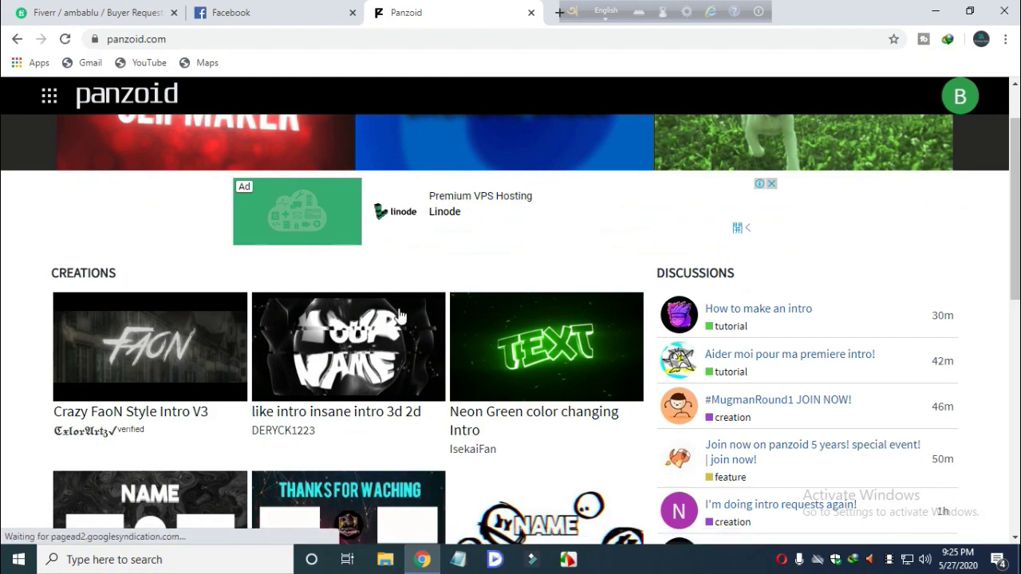
scroll(400, 316, "up", 1)
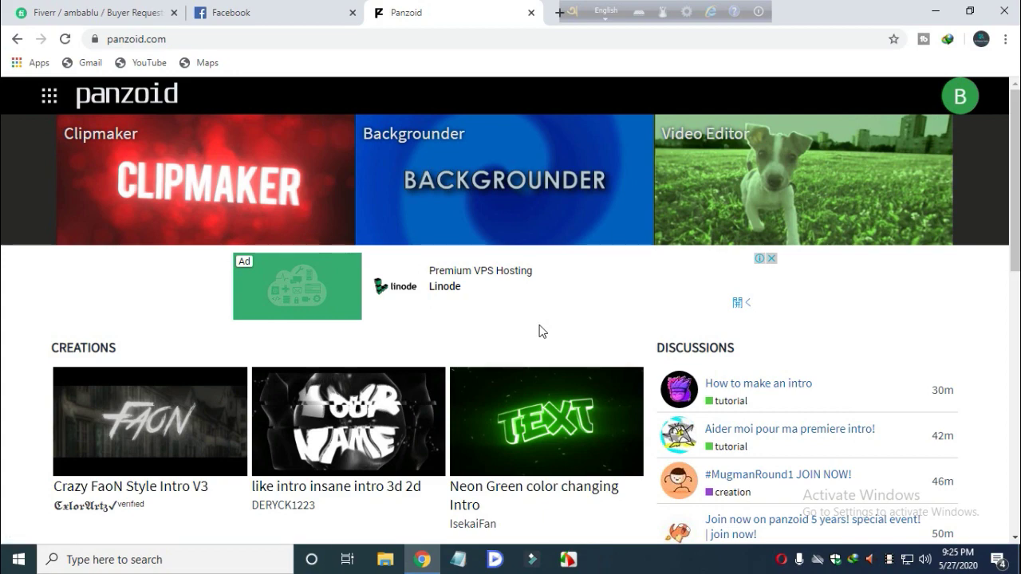
scroll(539, 332, "down", 5)
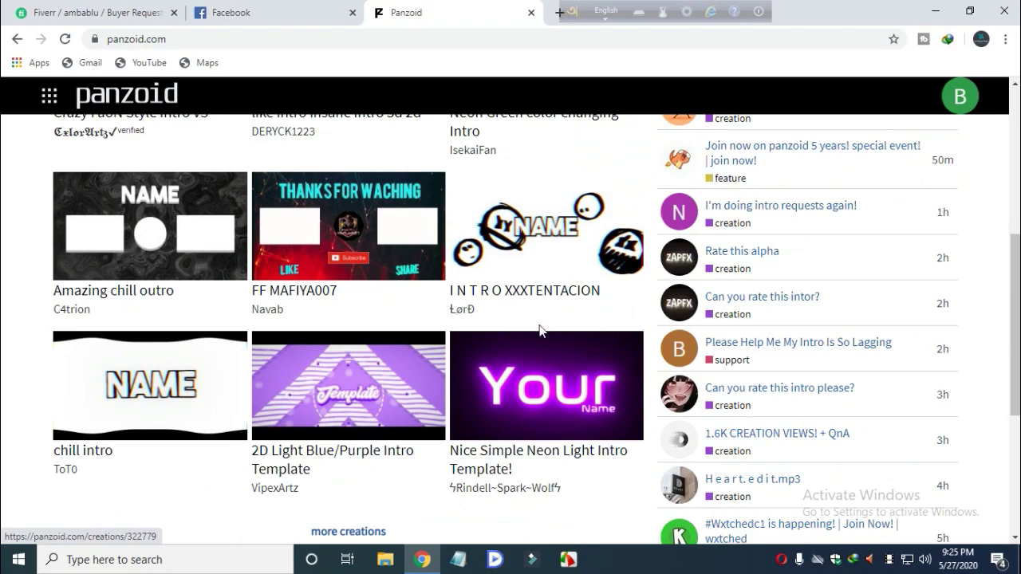
scroll(539, 330, "down", 3)
scroll(539, 332, "up", 5)
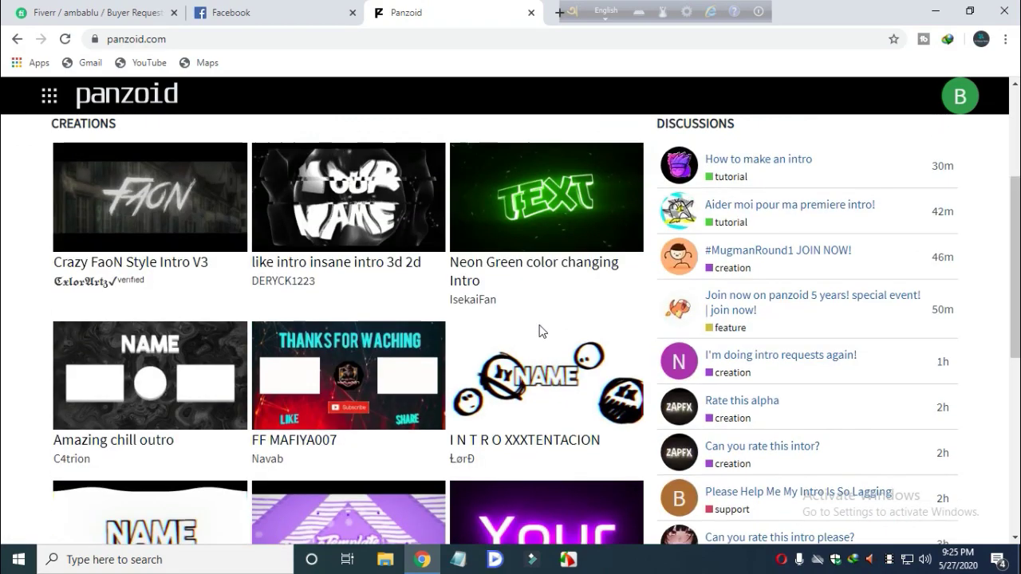
scroll(497, 238, "down", 5)
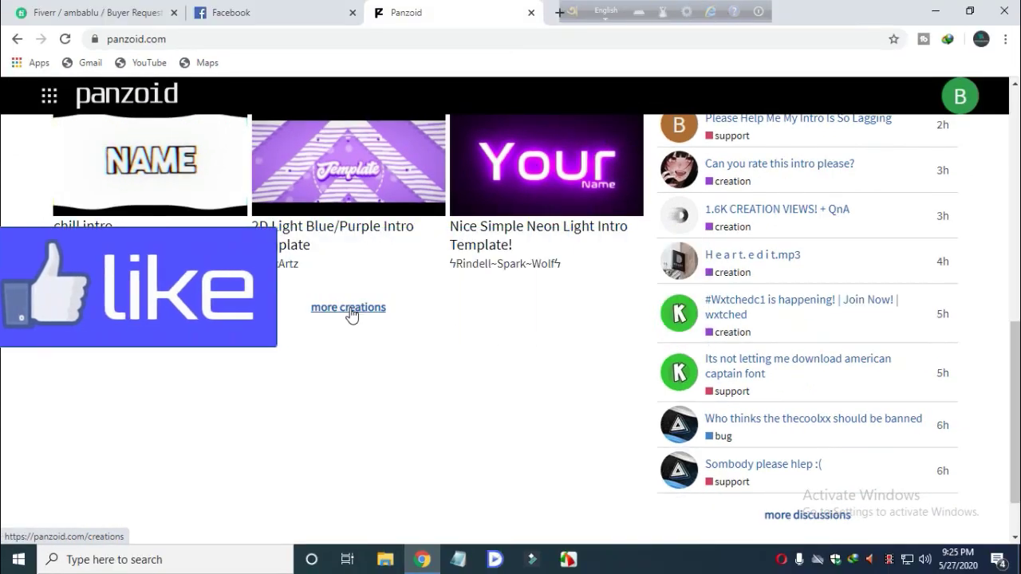
left_click(494, 294)
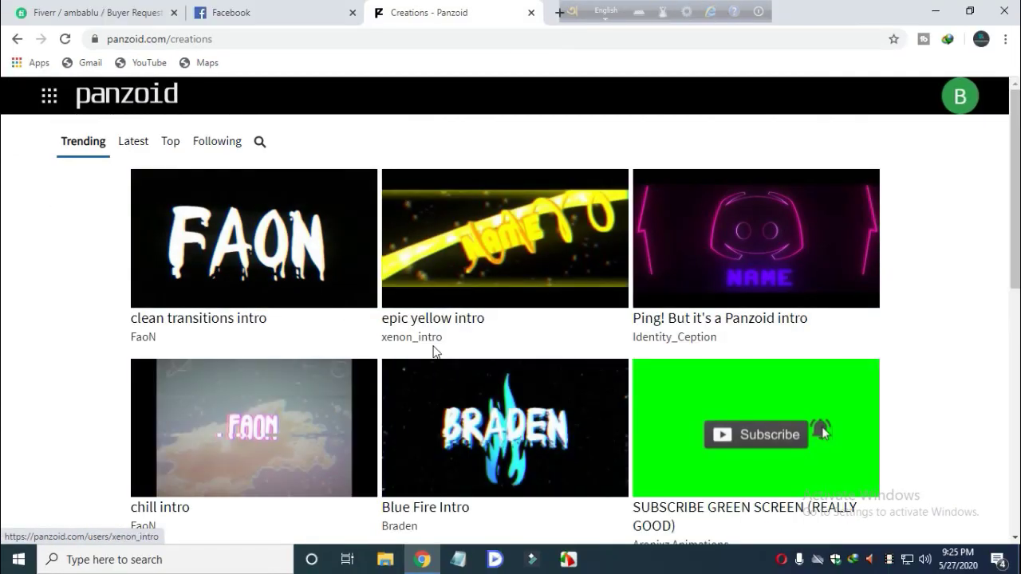
- Browse the trending creations for a suitable intro template
scroll(513, 452, "down", 2)
scroll(513, 452, "down", 5)
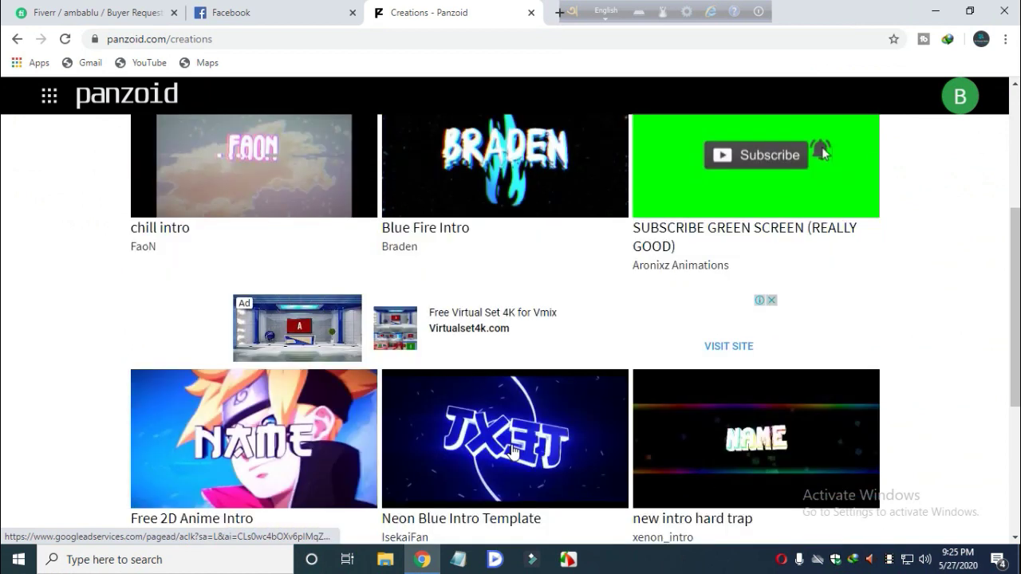
scroll(513, 452, "down", 5)
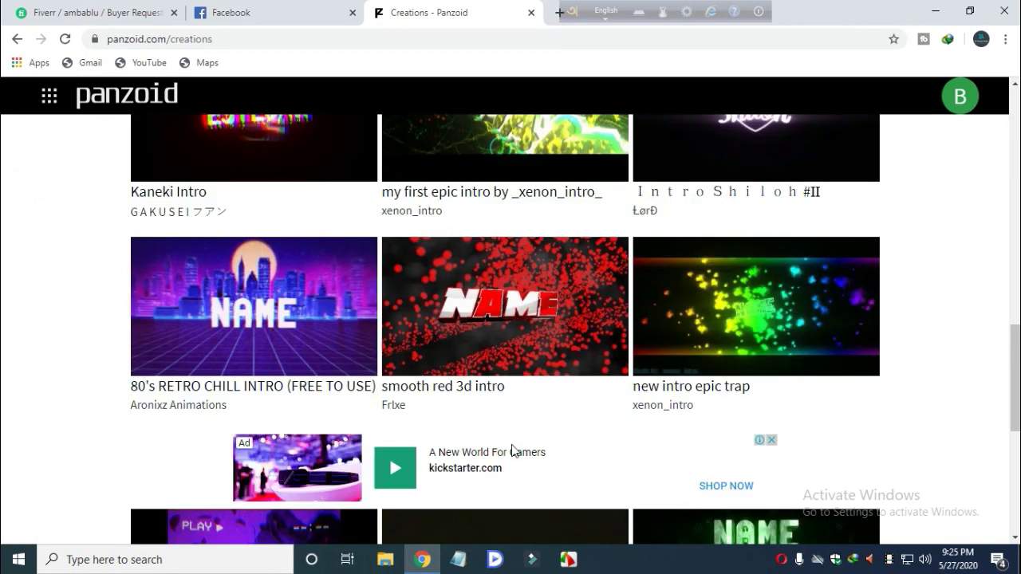
scroll(513, 452, "down", 2)
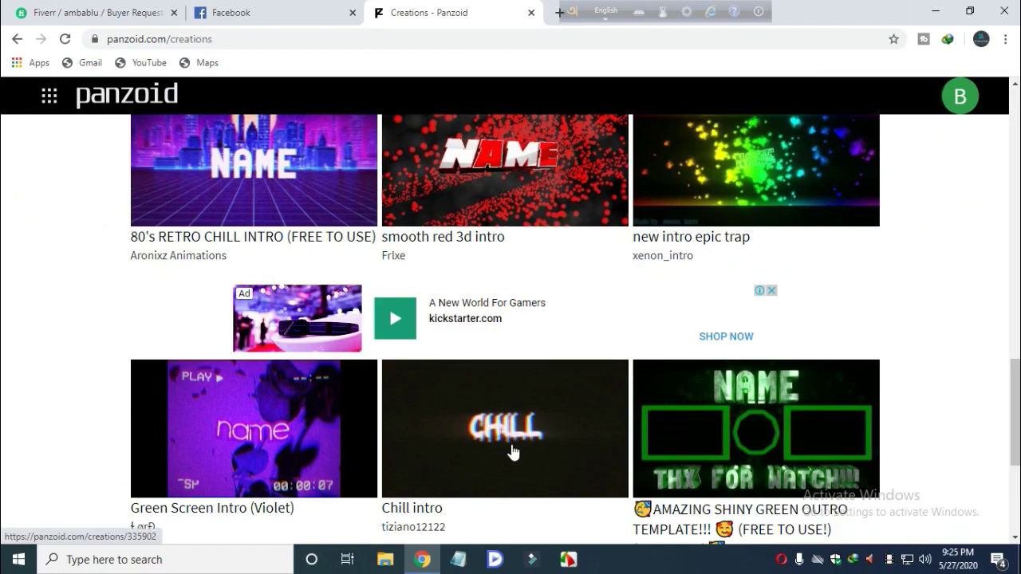
scroll(512, 452, "down", 2)
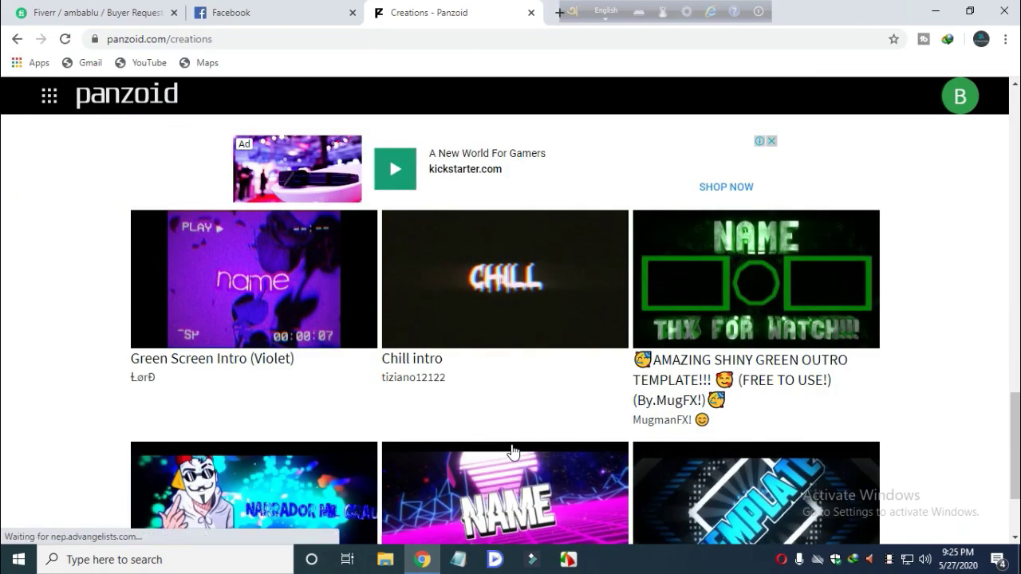
scroll(513, 452, "down", 2)
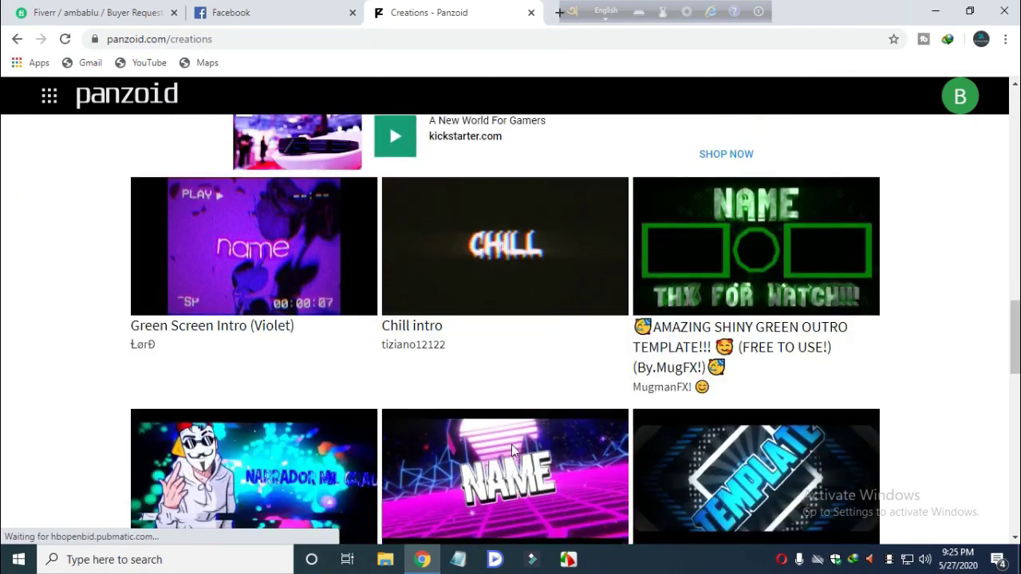
scroll(513, 452, "down", 4)
scroll(513, 452, "down", 2)
scroll(513, 453, "up", 3)
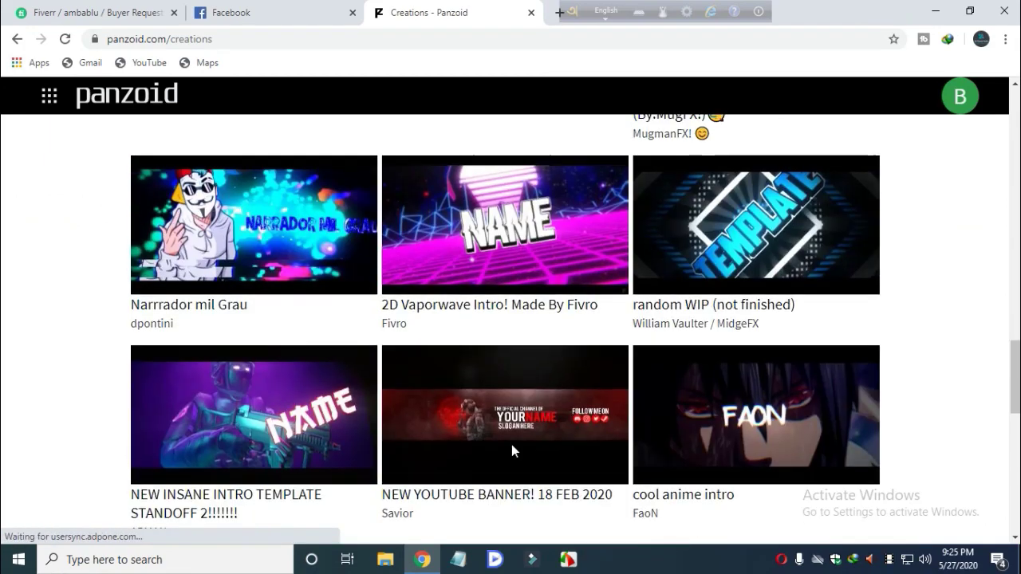
scroll(513, 452, "up", 8)
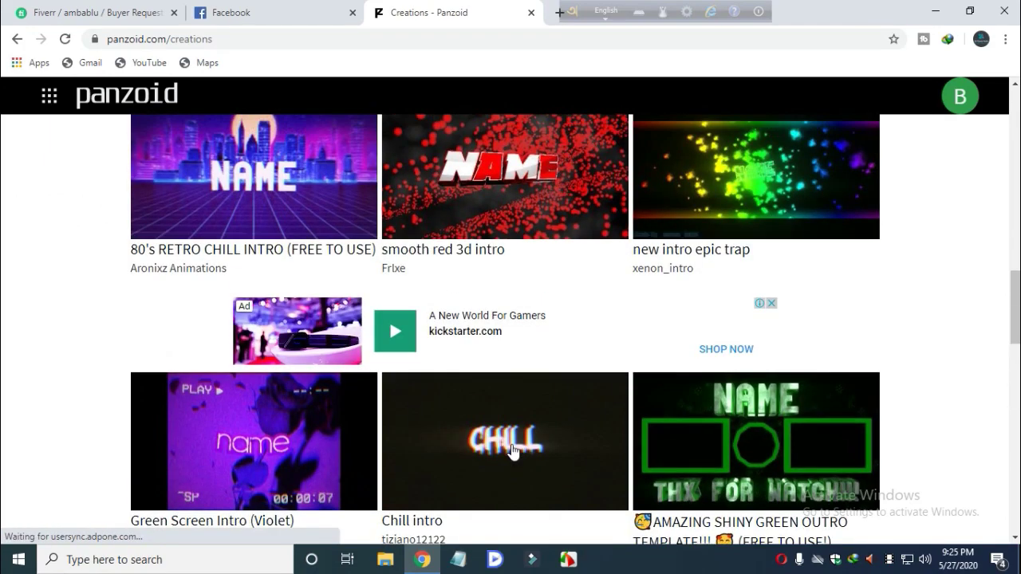
scroll(513, 452, "up", 5)
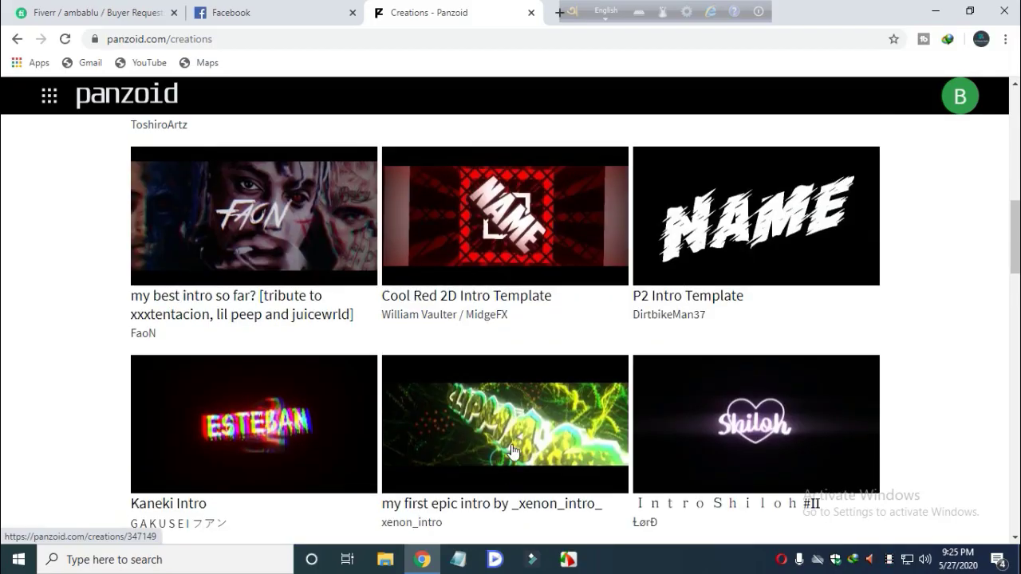
scroll(513, 452, "up", 5)
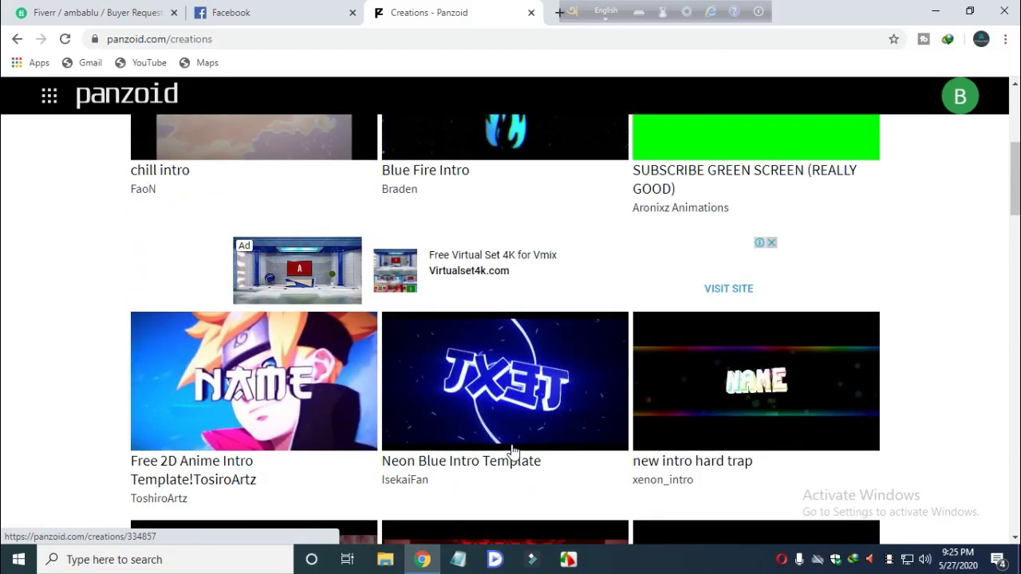
scroll(513, 452, "up", 1)
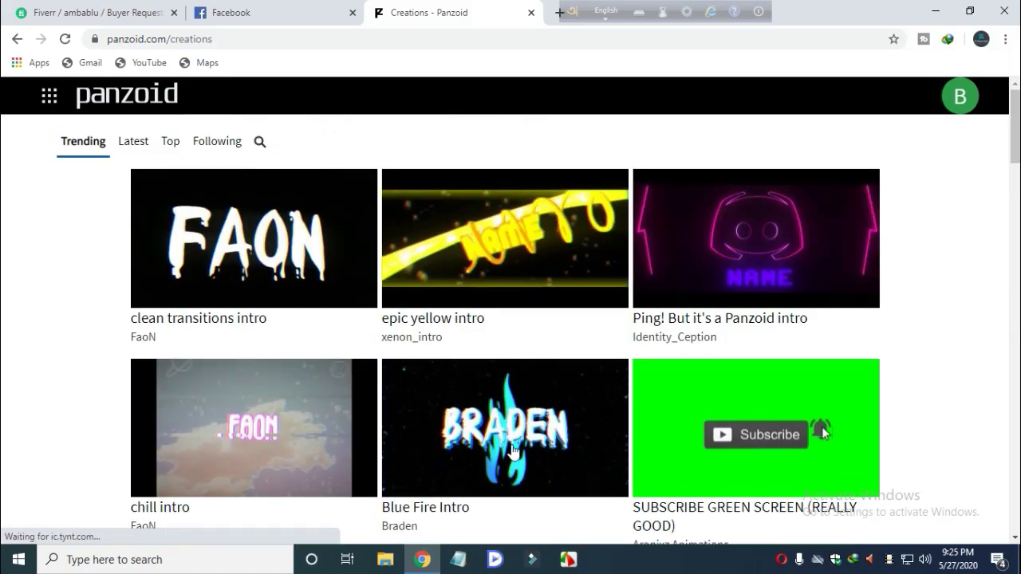
scroll(513, 451, "down", 5)
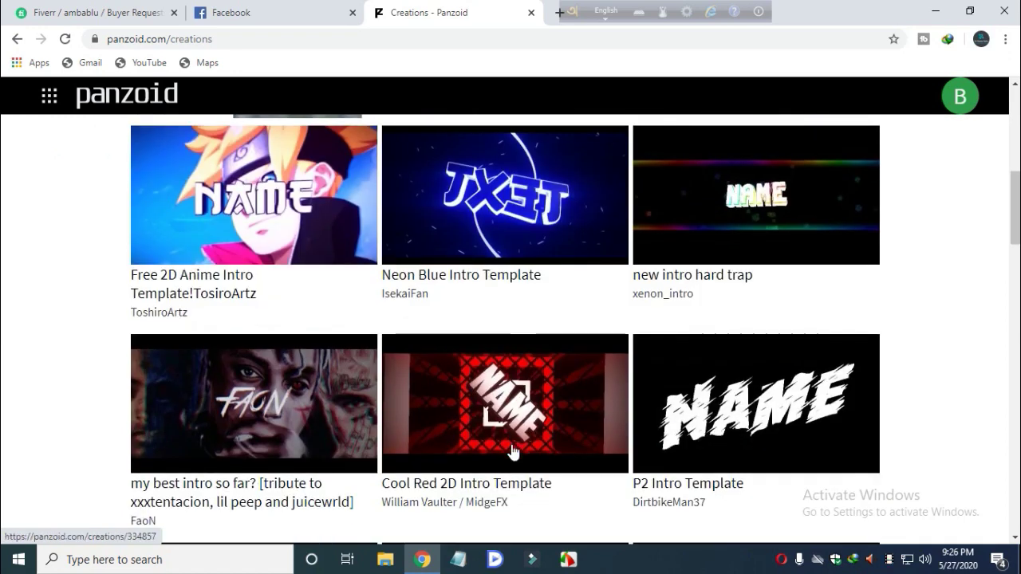
- Open the Cool Red 2D Intro Template and load it in Clipmaker
left_click(513, 452)
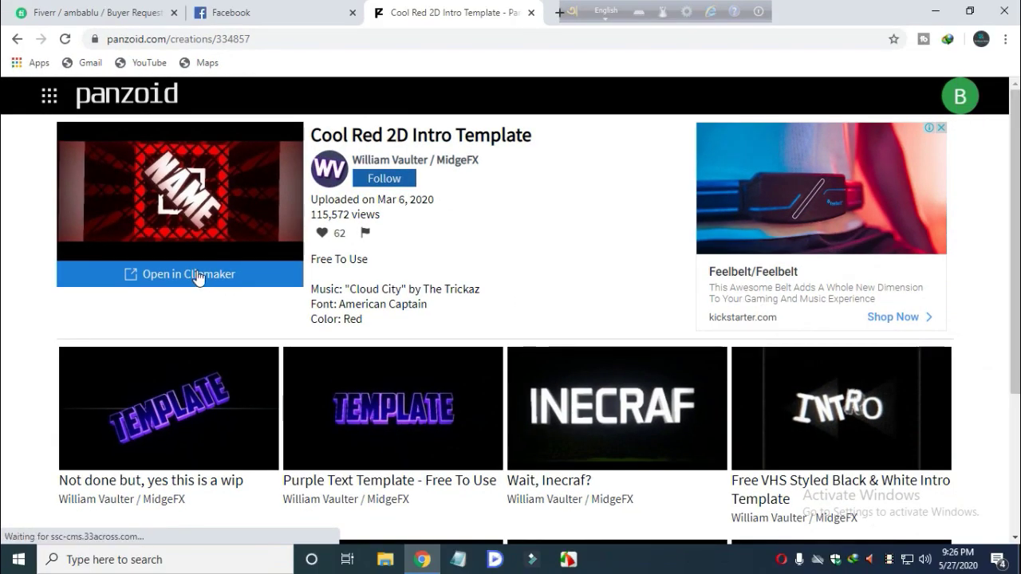
left_click(198, 275)
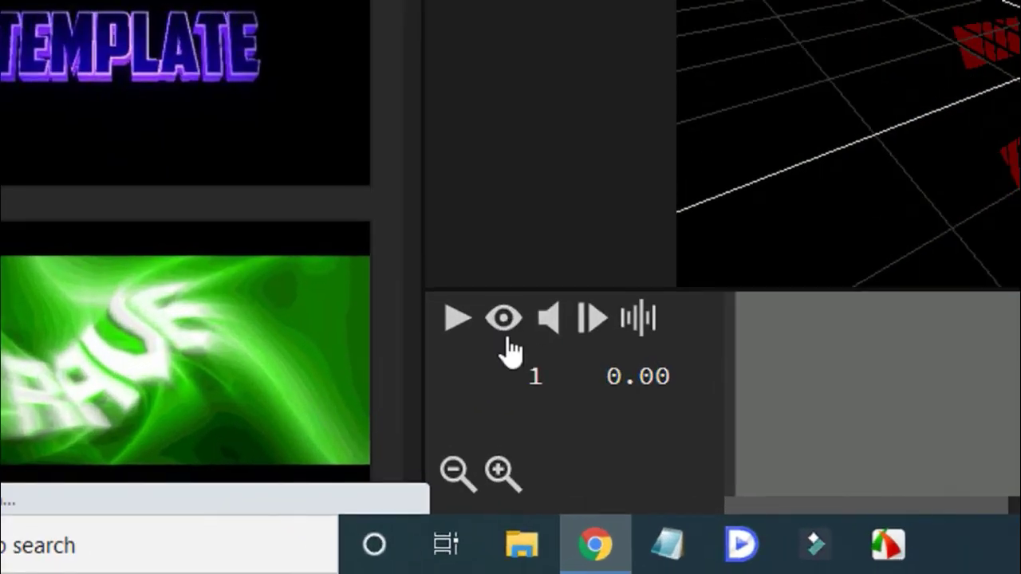
- Switch the viewport to the preview view and play back the intro template
left_click(511, 329)
left_click(511, 329)
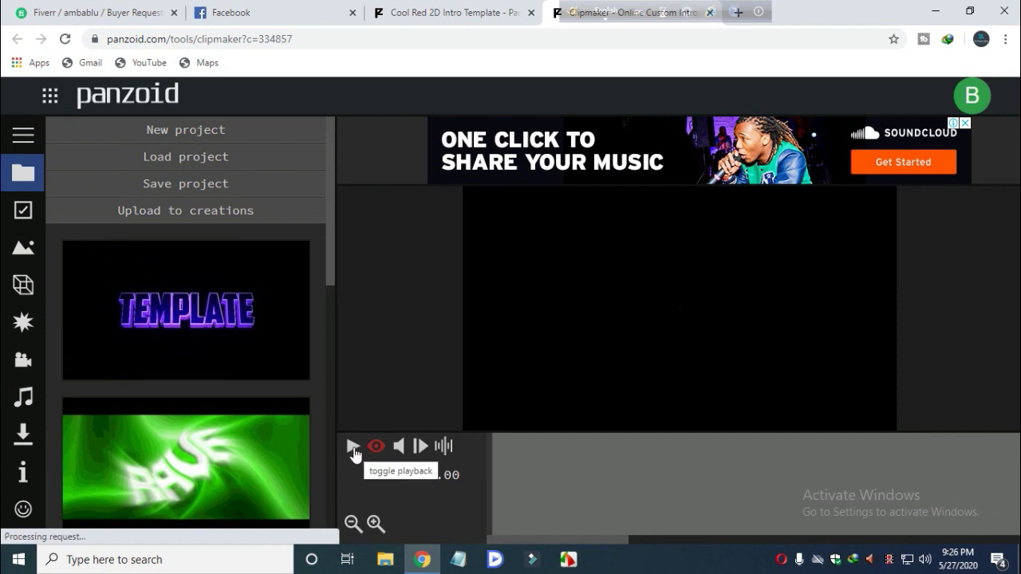
left_click(354, 448)
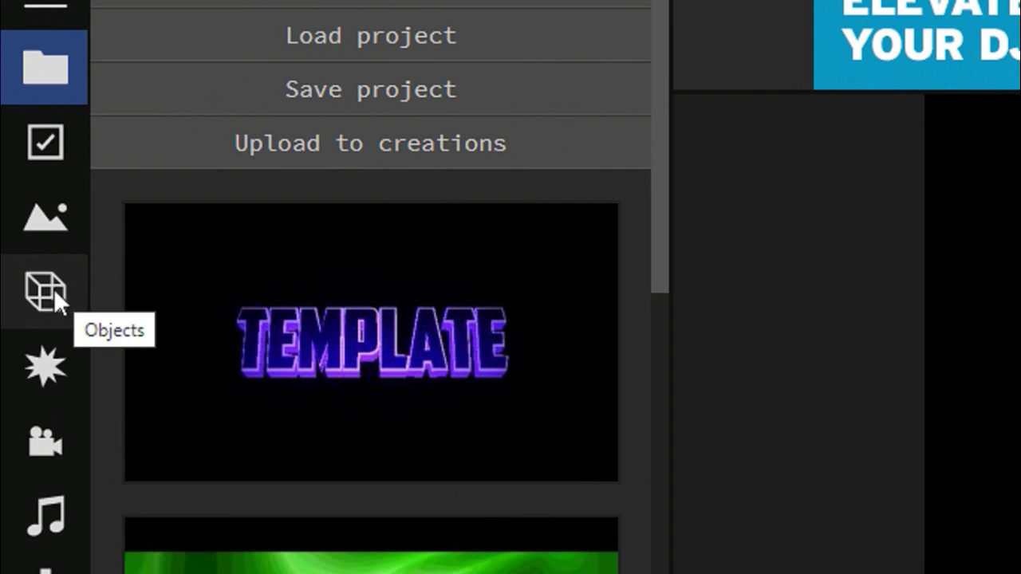
- Replace the text of the first 3D text object in group r with the creator's name
left_click(53, 289)
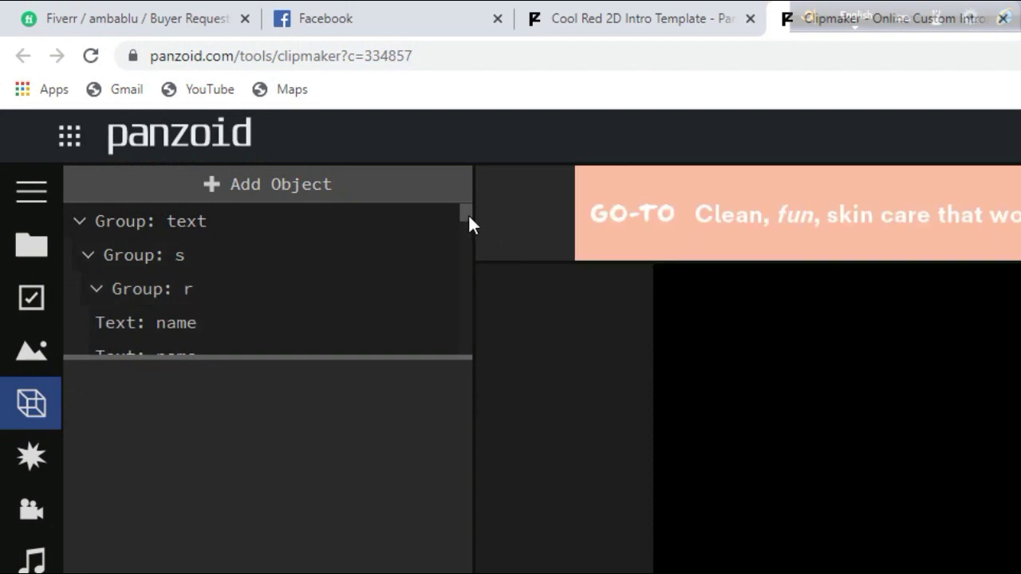
left_click_drag(467, 214, 464, 214)
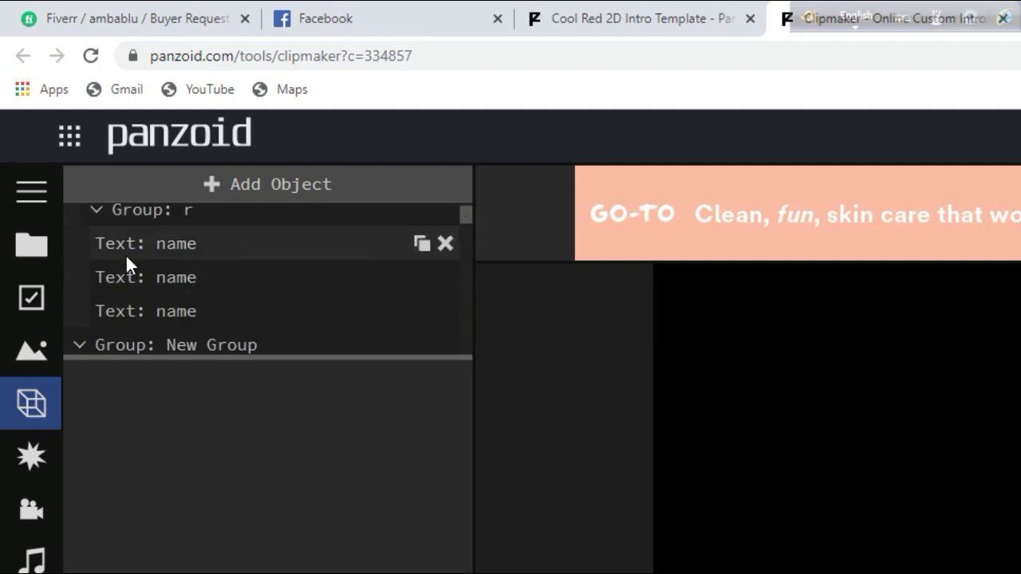
left_click(175, 242)
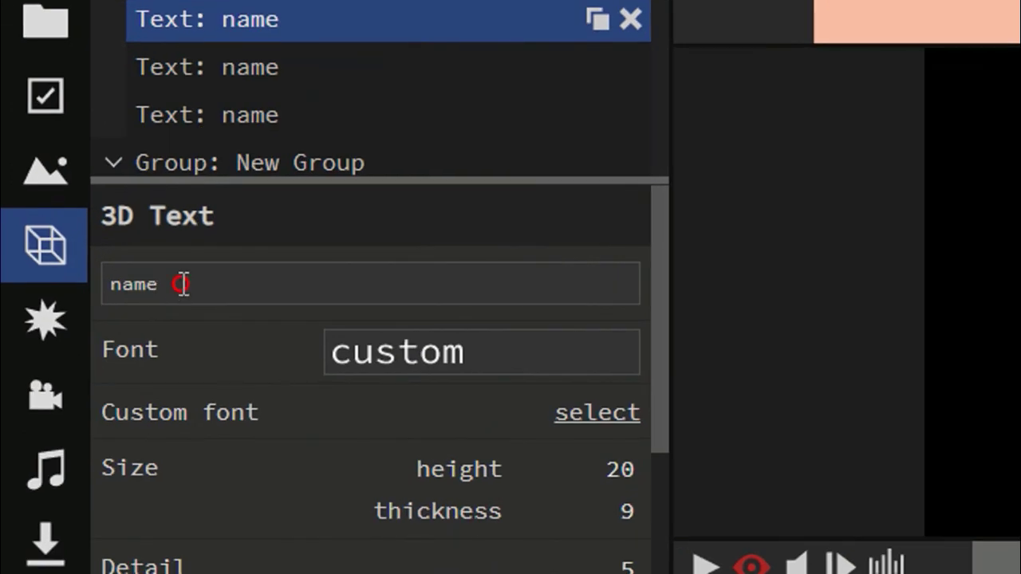
left_click_drag(183, 285, 109, 296)
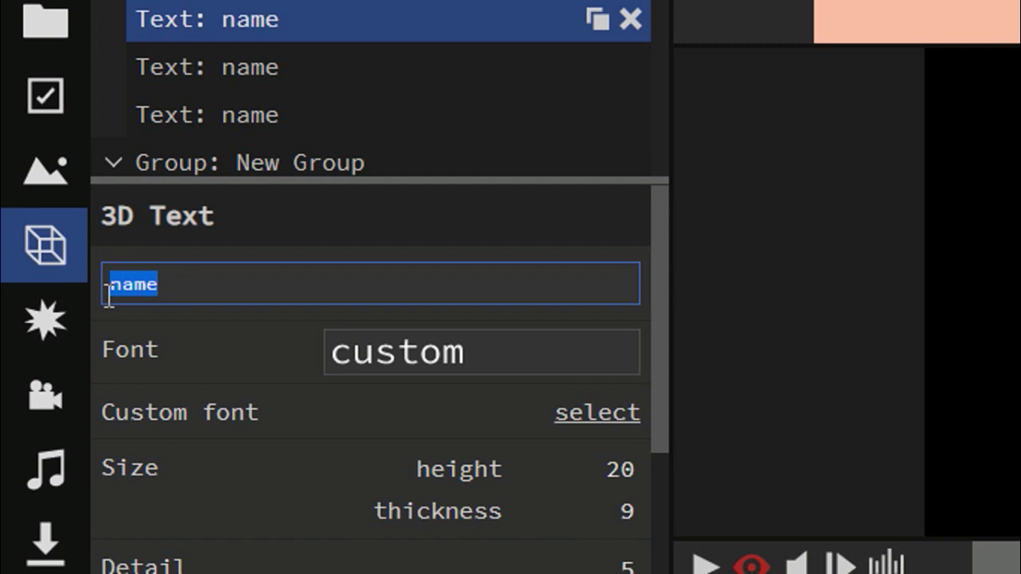
type("B")
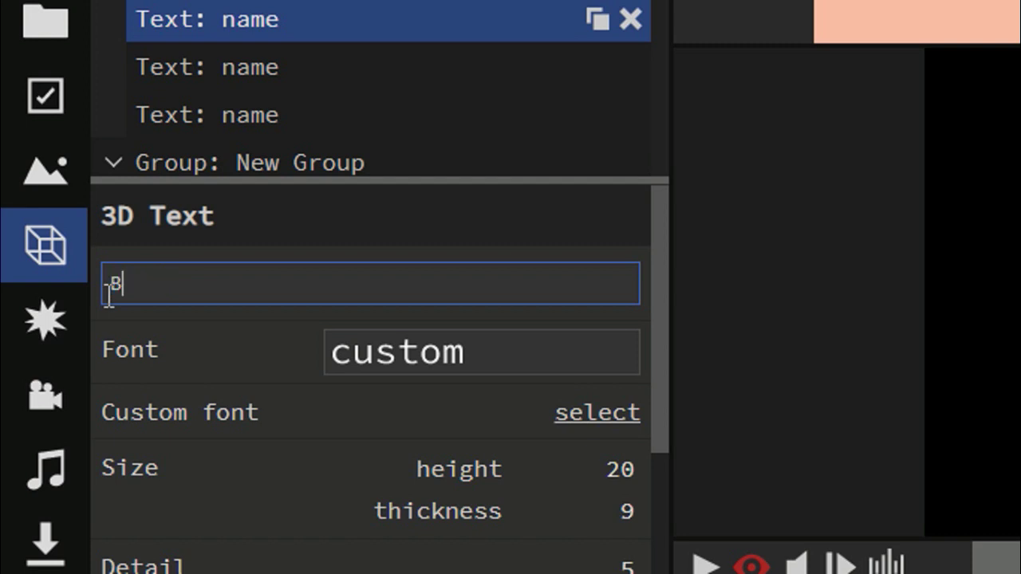
type("ablu360")
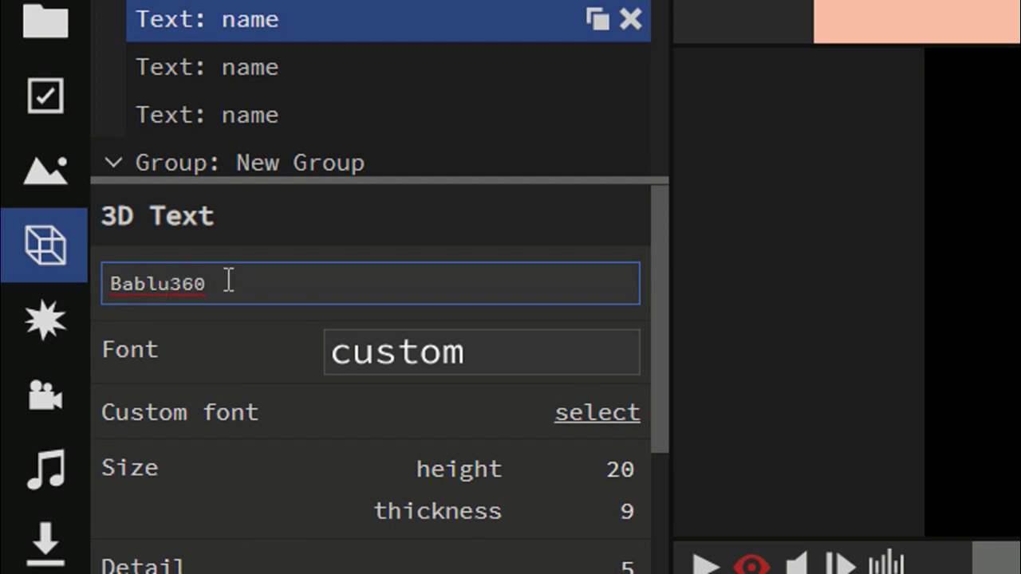
- Copy the creator's name from the first 3D text object in group r and apply its new text
left_click_drag(228, 284, 110, 289)
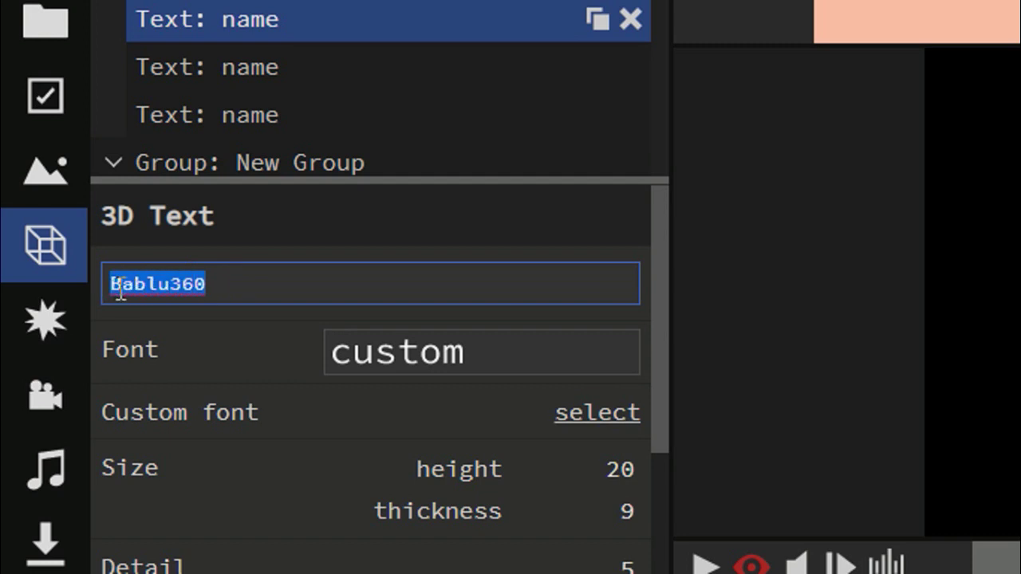
right_click(117, 286)
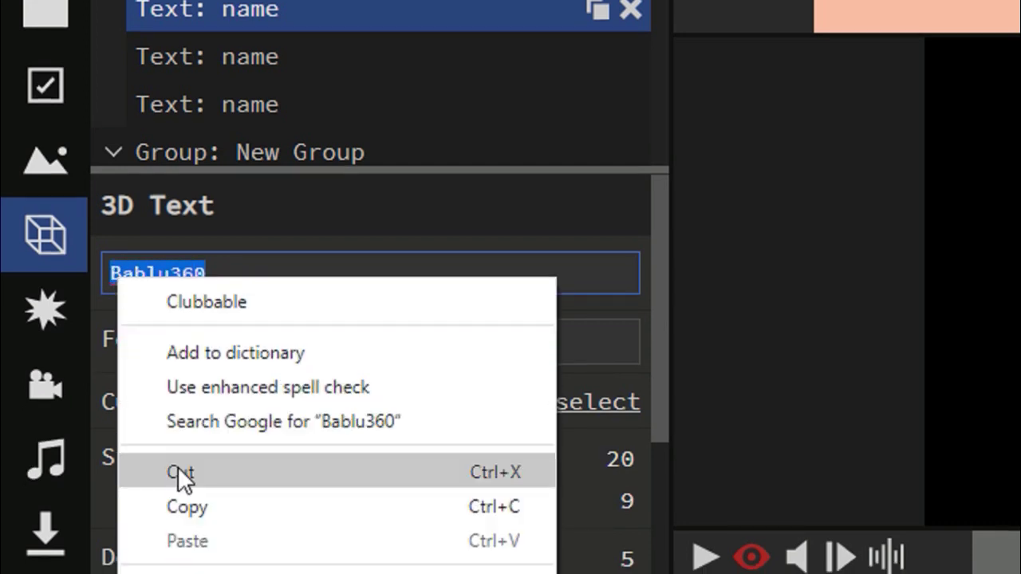
left_click(180, 517)
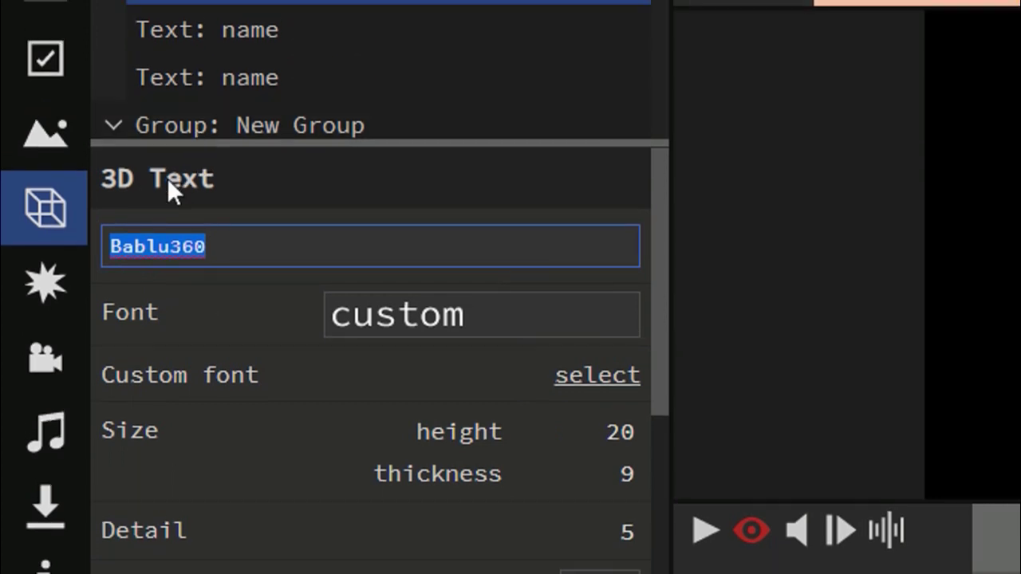
left_click(166, 178)
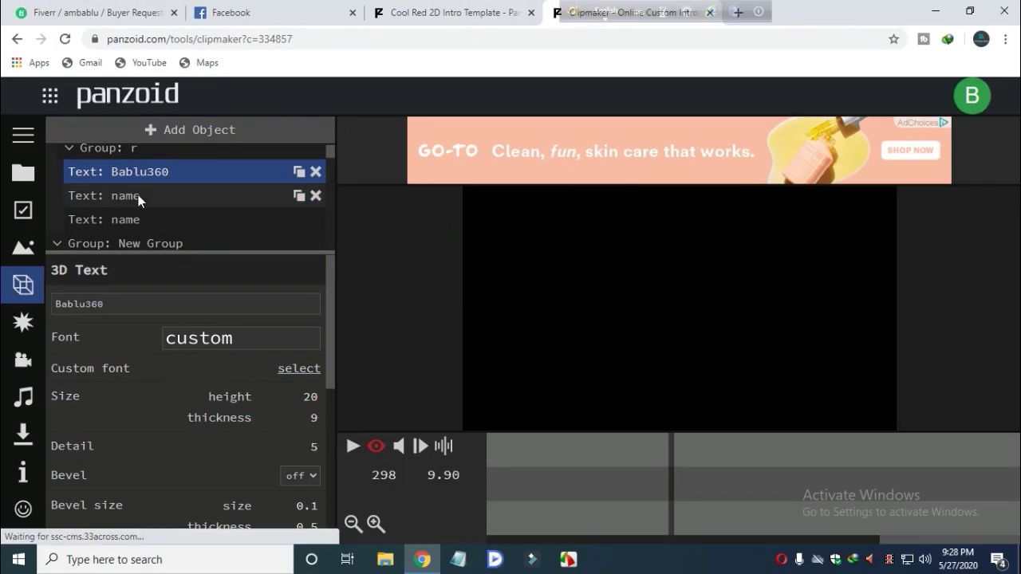
- Replace the placeholder in the second 3D text object of group r with the copied creator's name
left_click(138, 195)
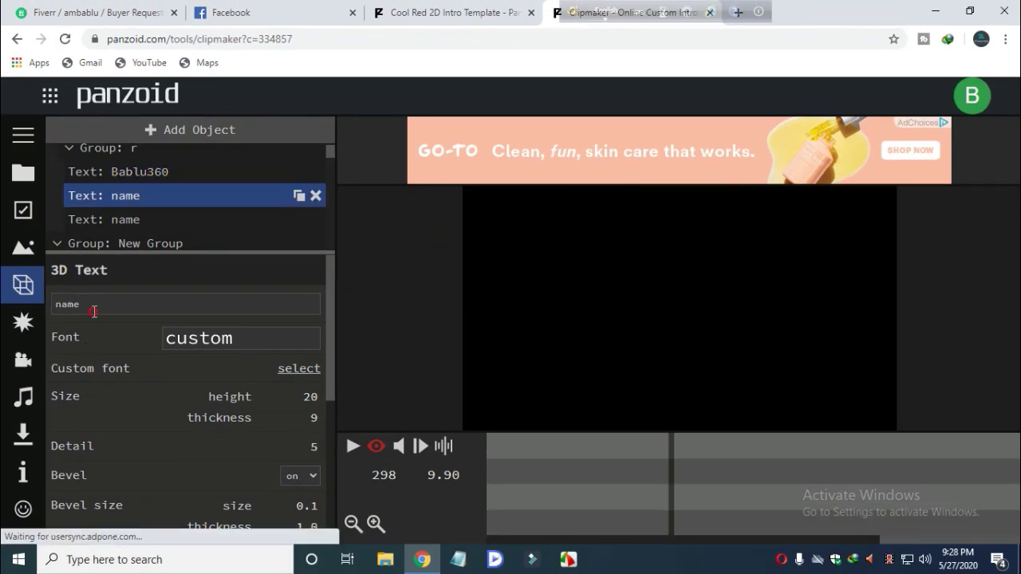
left_click_drag(93, 307, 52, 315)
right_click(64, 311)
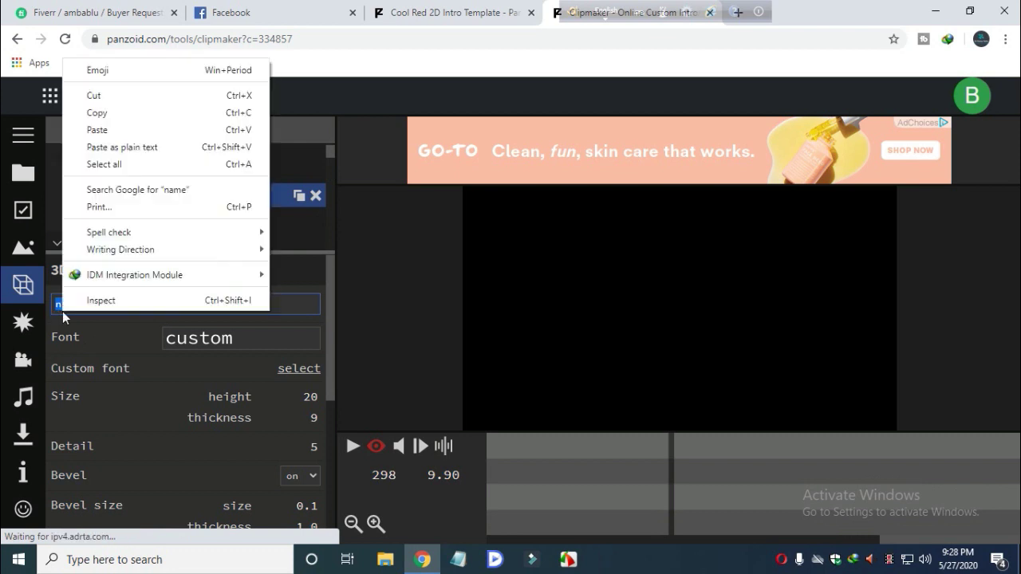
left_click(92, 130)
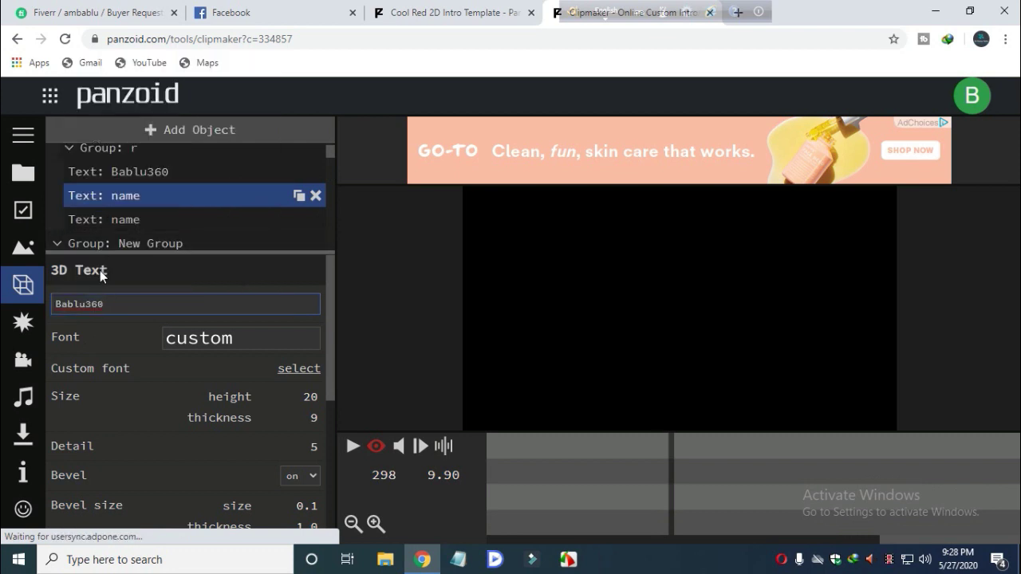
left_click(99, 271)
- Replace the placeholder in the third 3D text object of group r with the copied creator's name
left_click(128, 224)
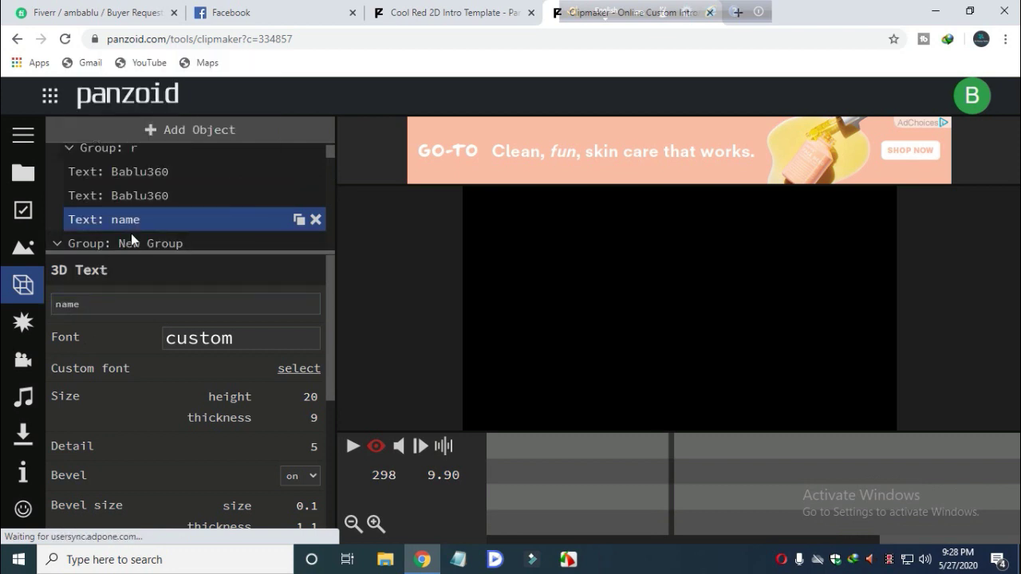
left_click_drag(88, 311, 42, 317)
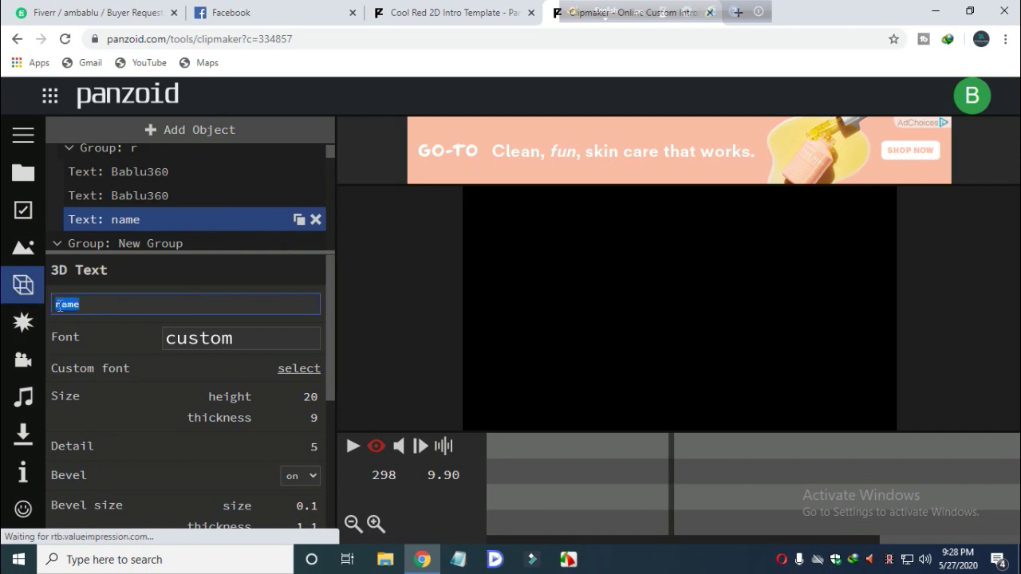
right_click(56, 313)
left_click(94, 127)
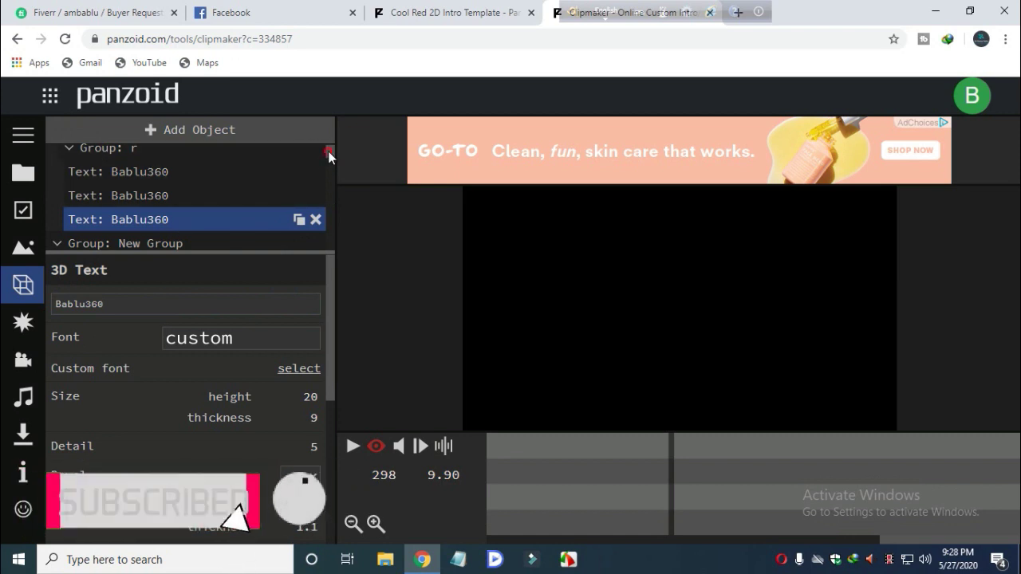
- Check the rest of the object list for placeholder texts and play back the edited intro
left_click_drag(328, 150, 331, 249)
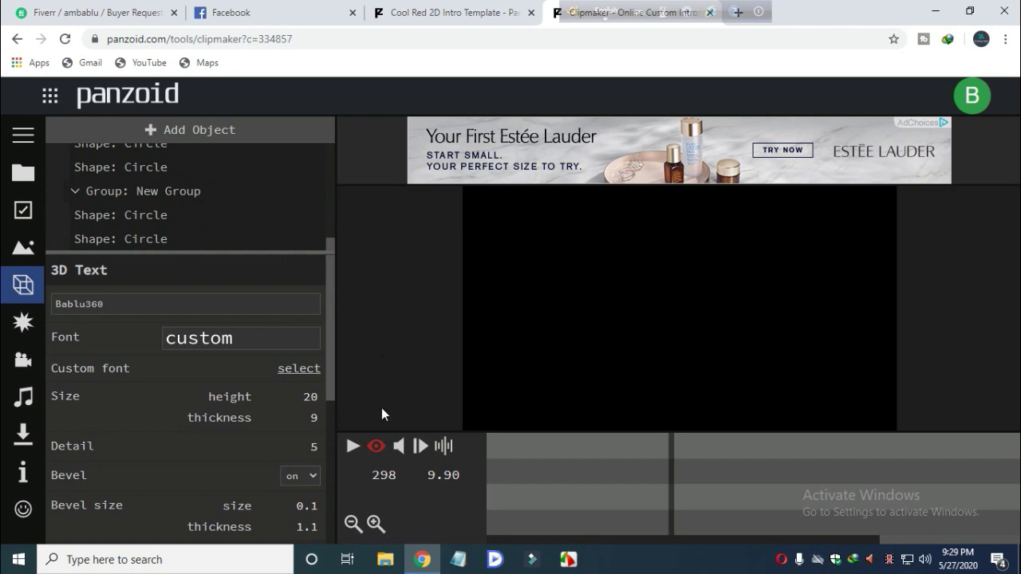
left_click(352, 449)
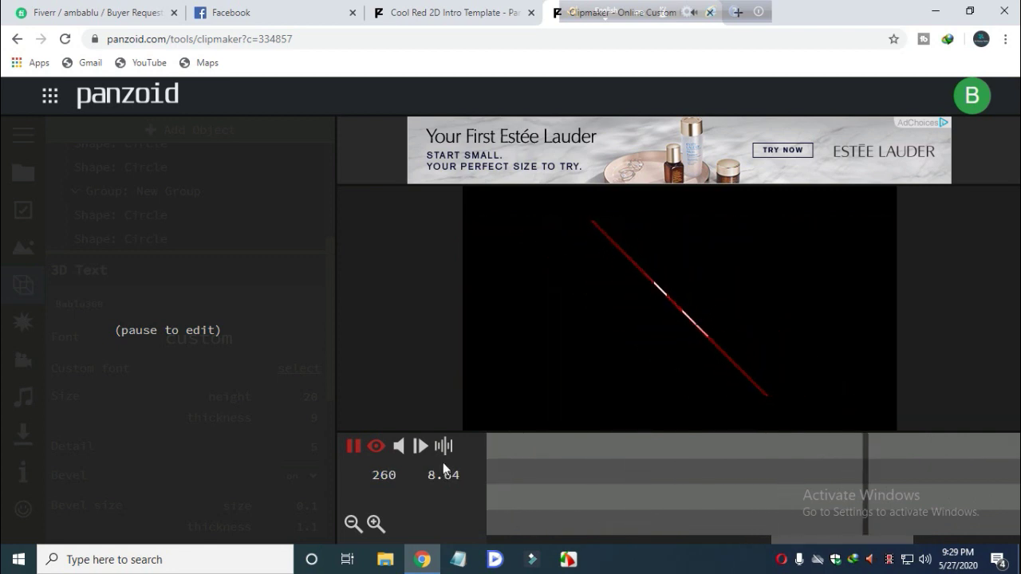
left_click(353, 449)
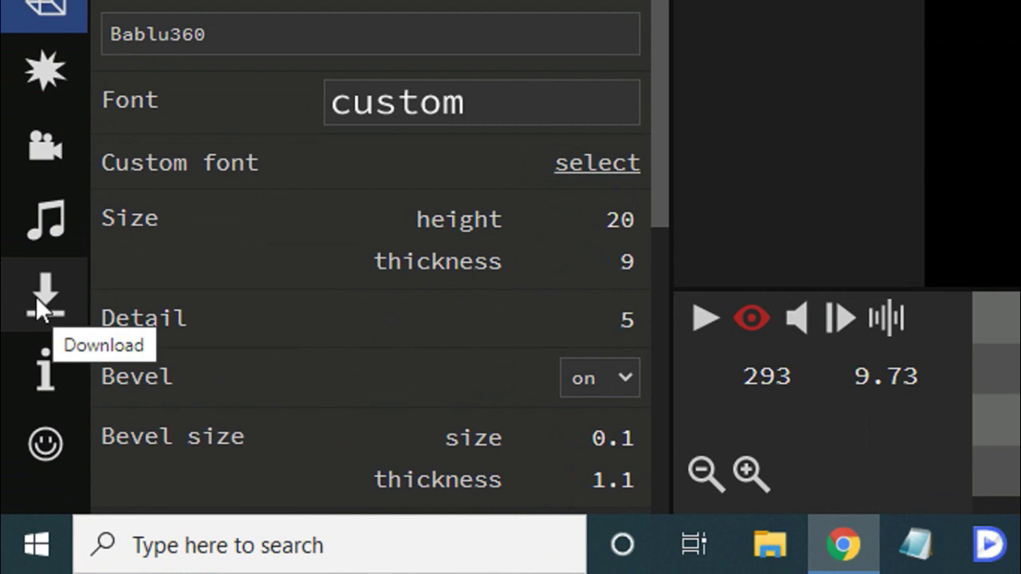
- Render the intro in balanced mode as .mkv (vp8/opus), dismissing the file storage request, and download the finished video
left_click(35, 296)
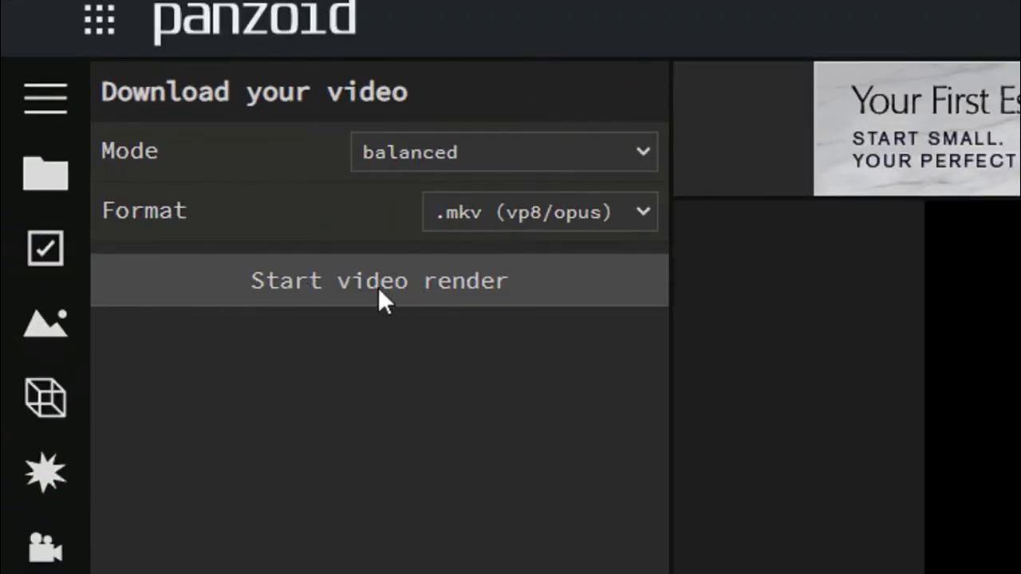
left_click(379, 290)
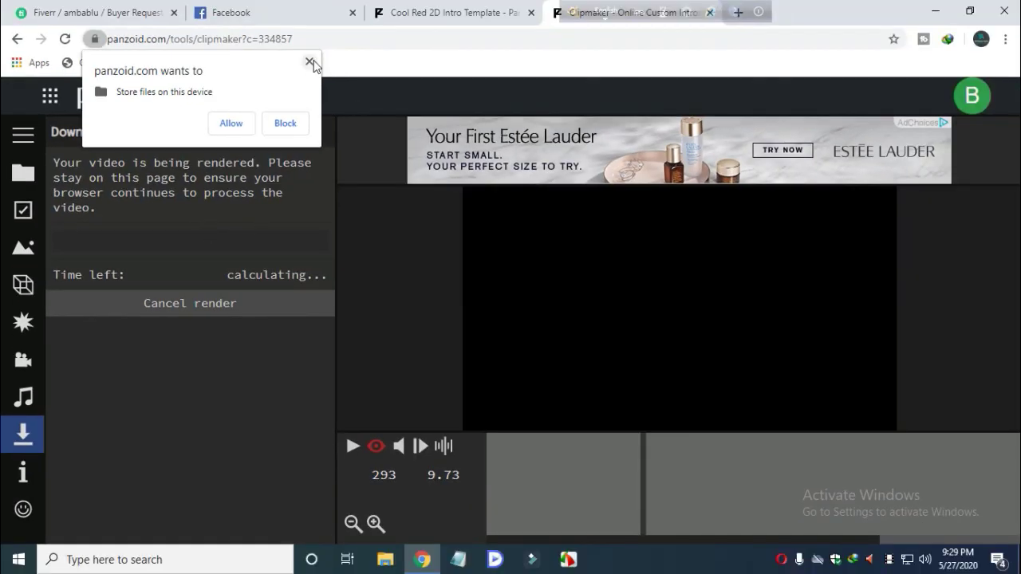
left_click(310, 61)
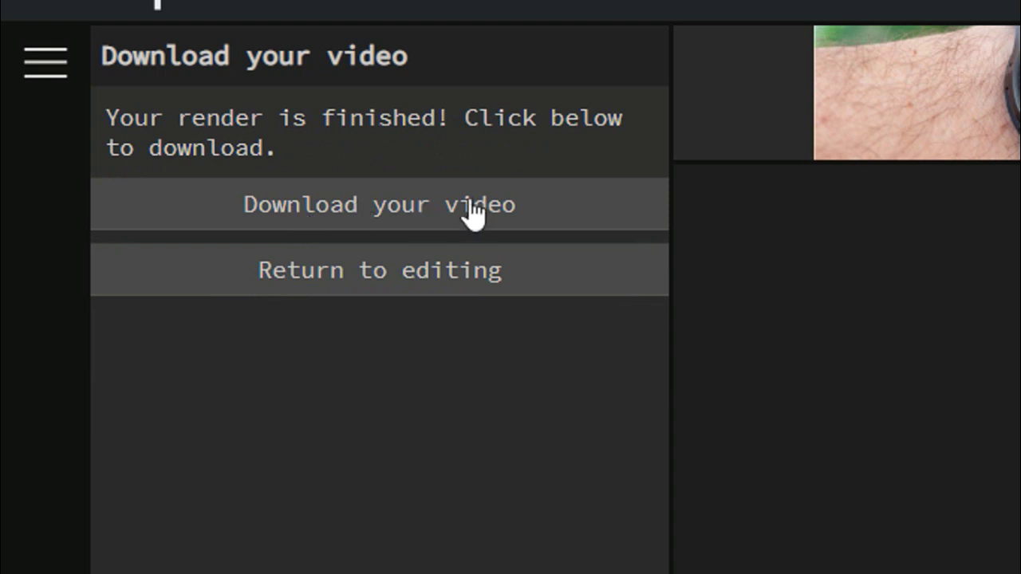
left_click(396, 206)
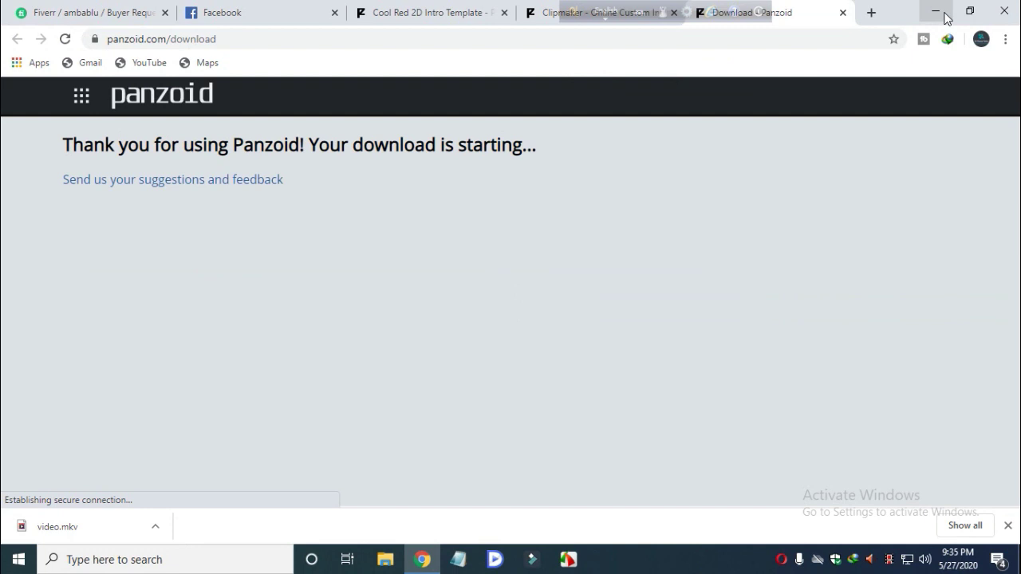
- Switch to File Explorer, play the downloaded video from the Downloads folder, and close the player and the folder
left_click(937, 13)
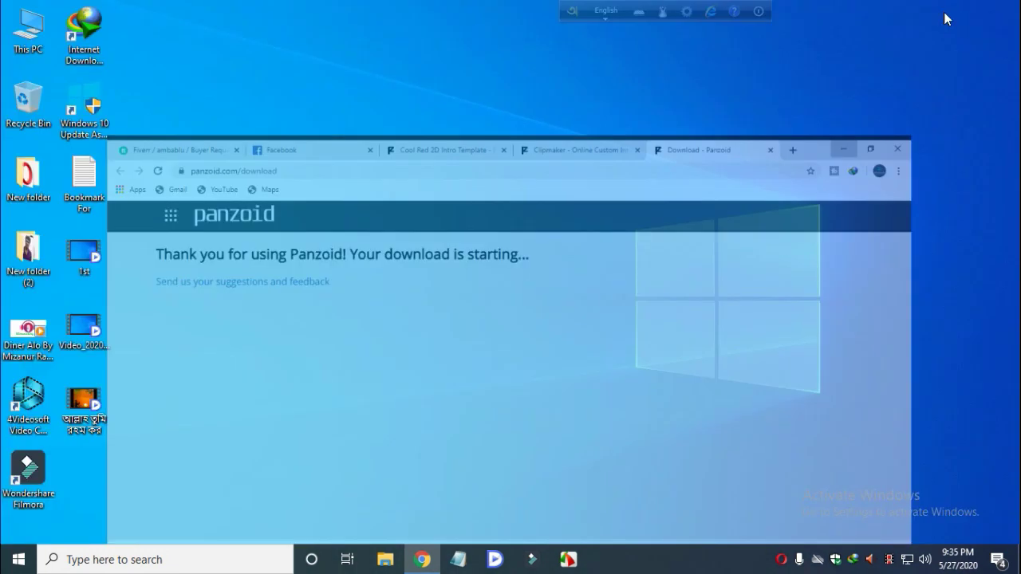
left_click(28, 31)
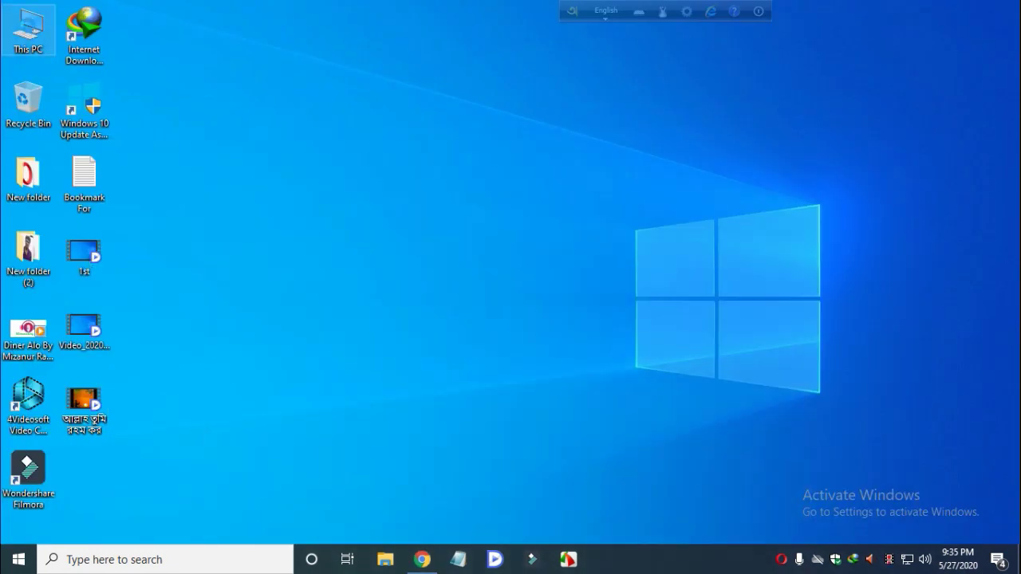
double_click(32, 33)
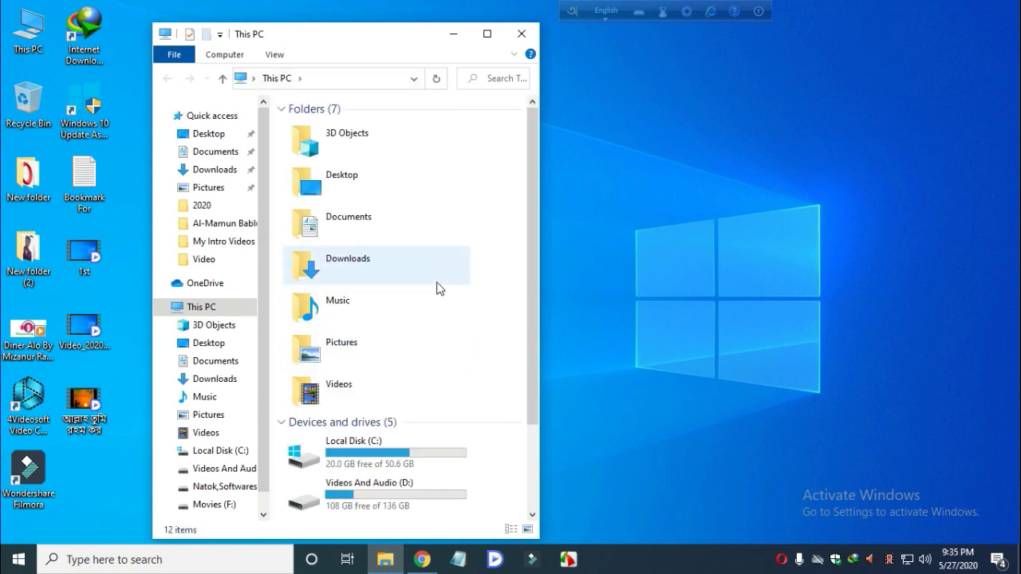
double_click(354, 274)
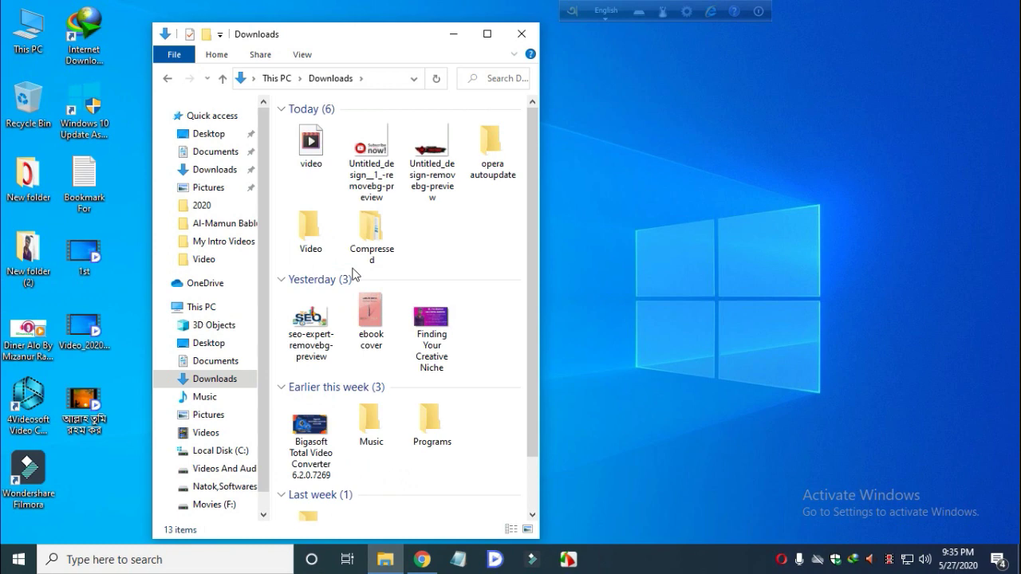
left_click(310, 145)
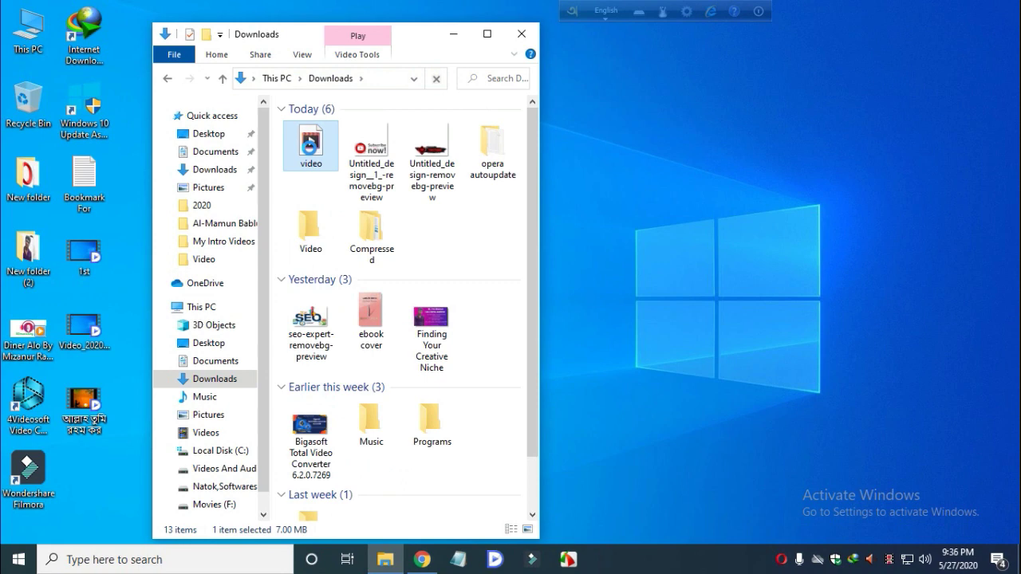
right_click(310, 146)
left_click(346, 161)
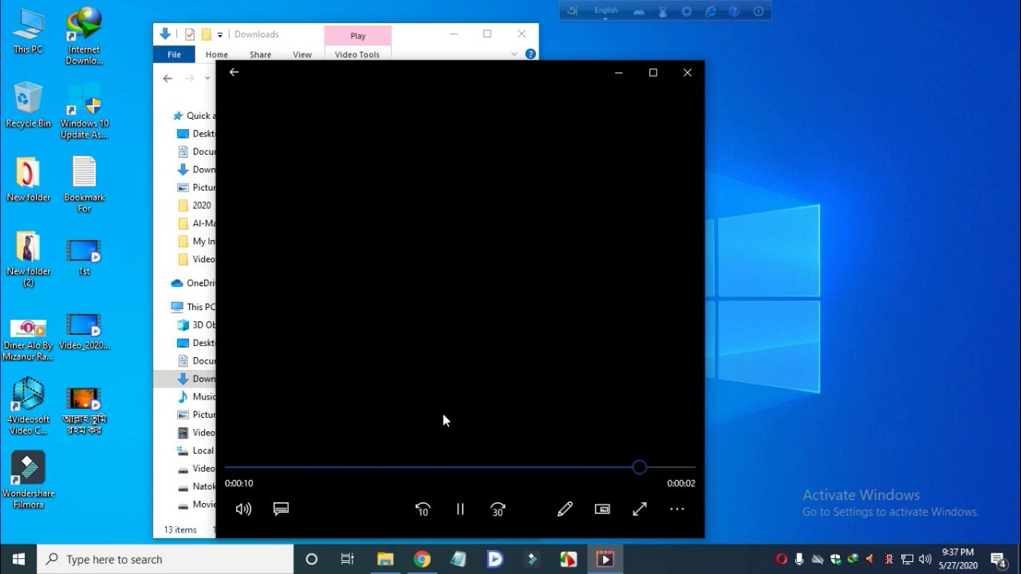
left_click(686, 76)
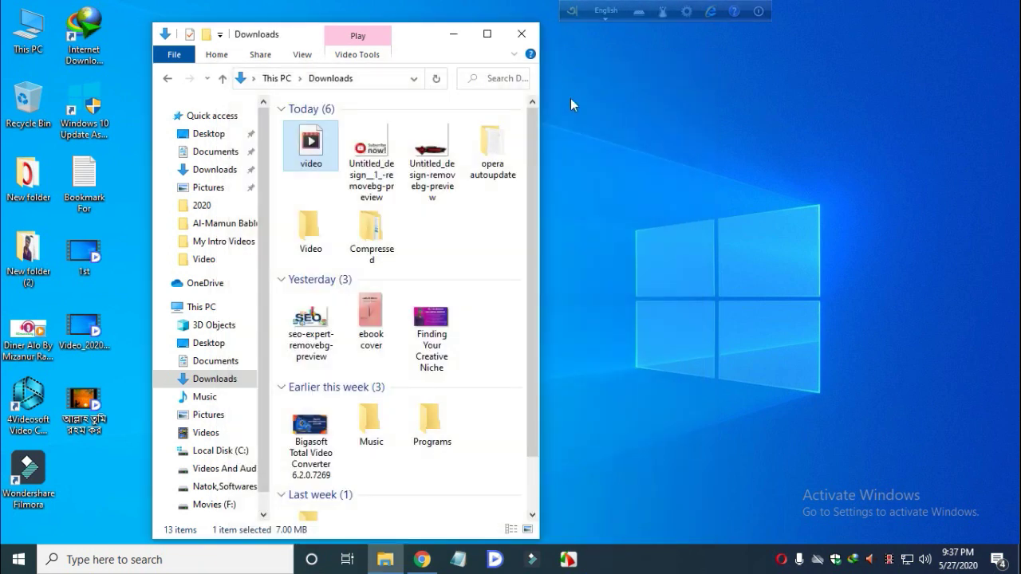
left_click(522, 35)
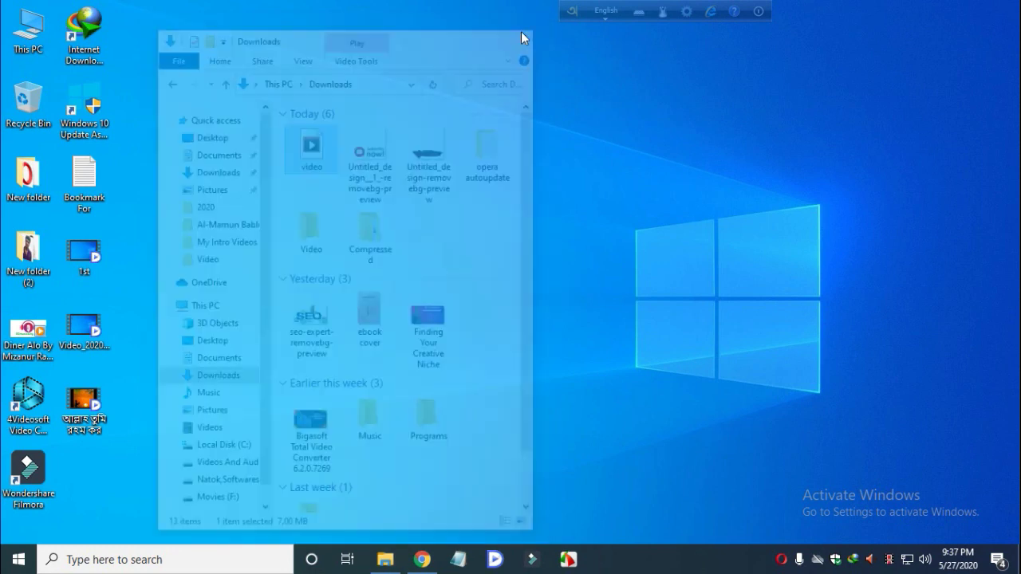
right_click(328, 2)
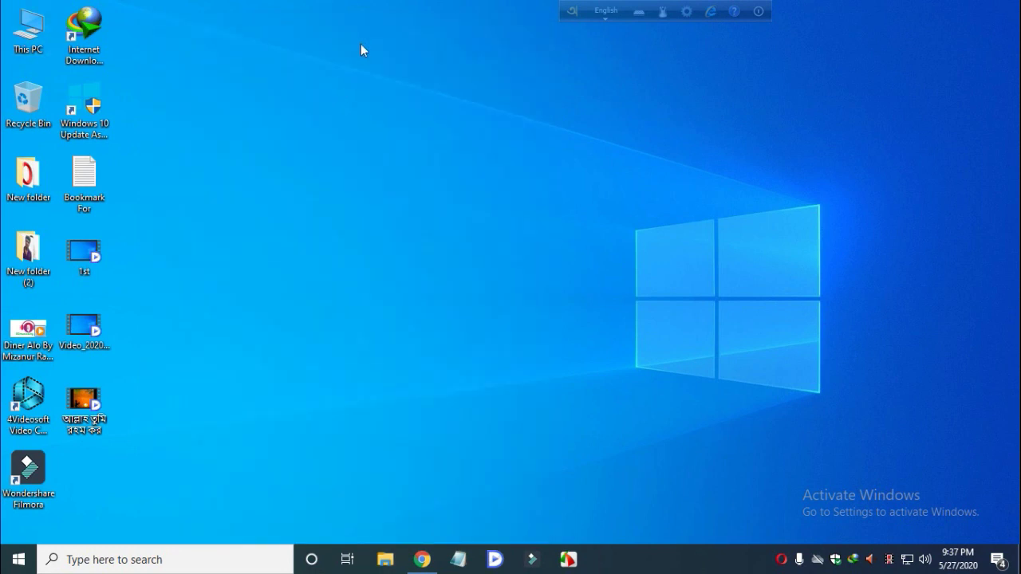
left_click(363, 48)
right_click(360, 2)
left_click(385, 45)
right_click(331, 2)
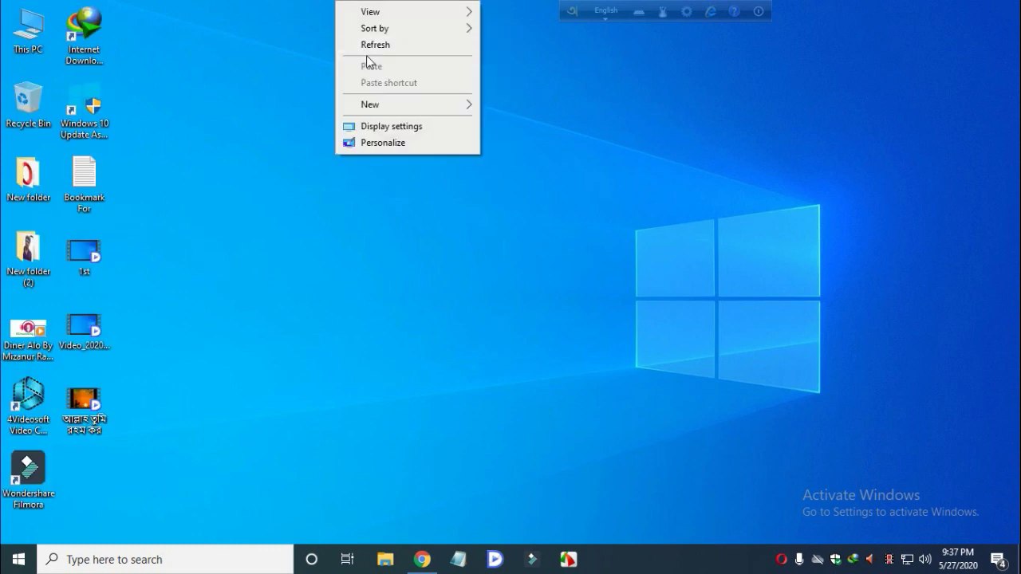
left_click(372, 48)
right_click(339, 7)
left_click(376, 45)
right_click(345, 3)
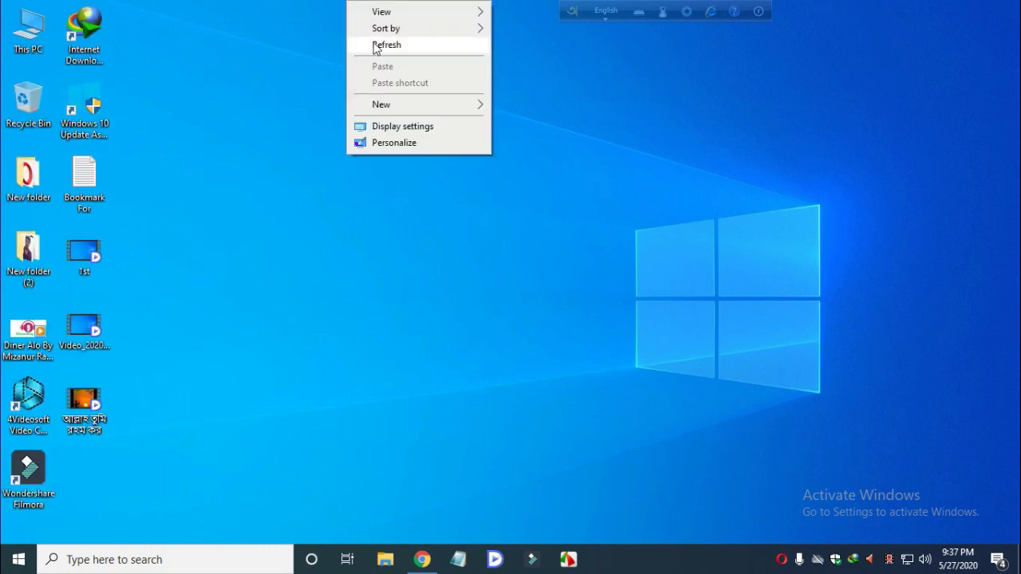
left_click(374, 48)
right_click(351, 4)
left_click(397, 47)
right_click(349, 4)
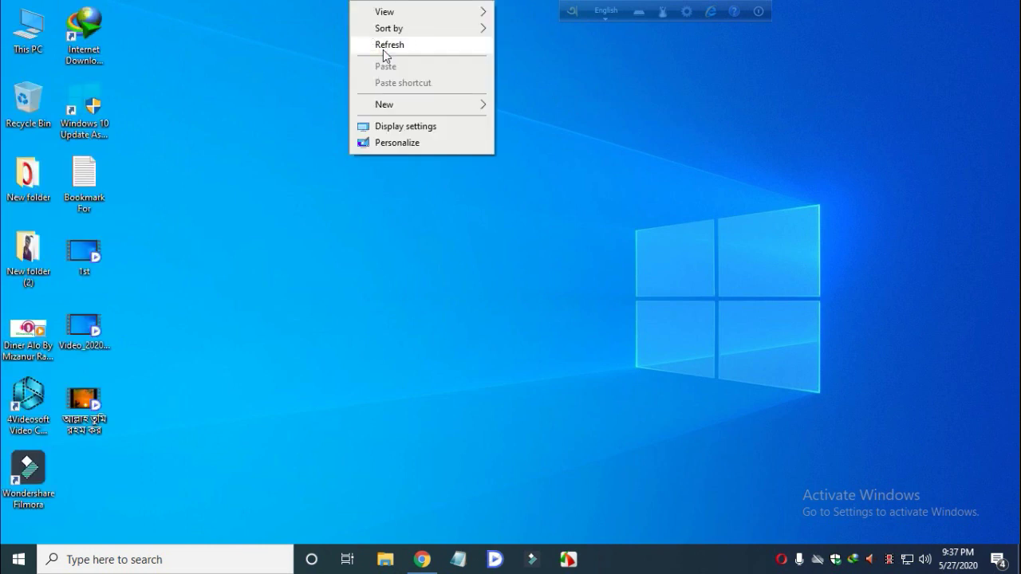
left_click(383, 49)
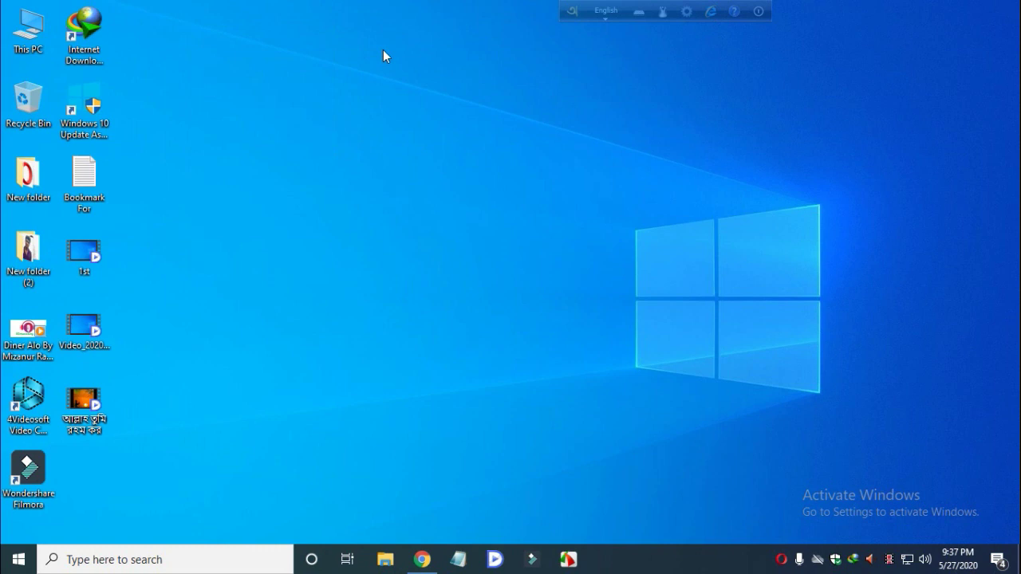
right_click(321, 3)
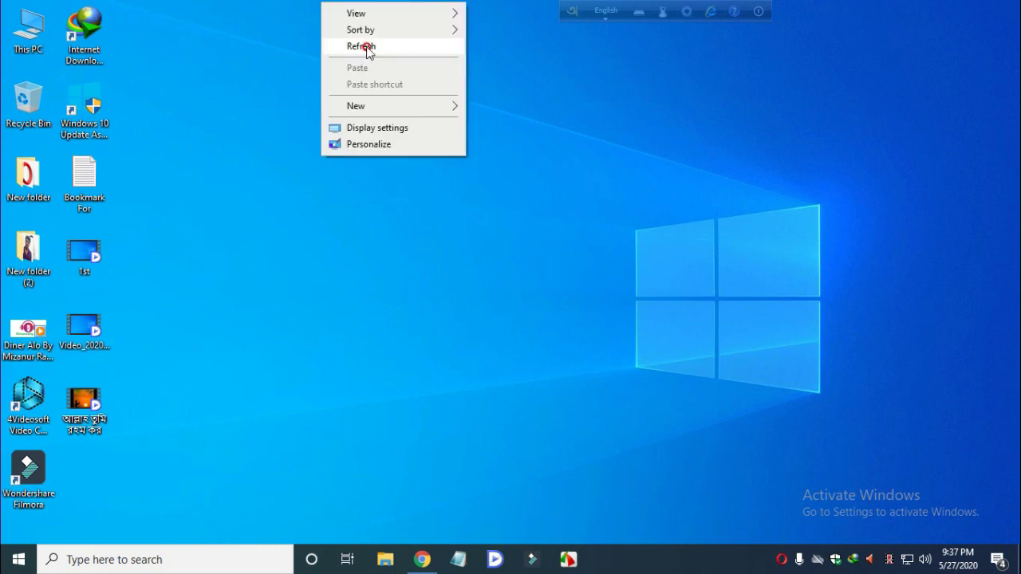
left_click(366, 47)
right_click(338, 3)
left_click(367, 45)
right_click(340, 2)
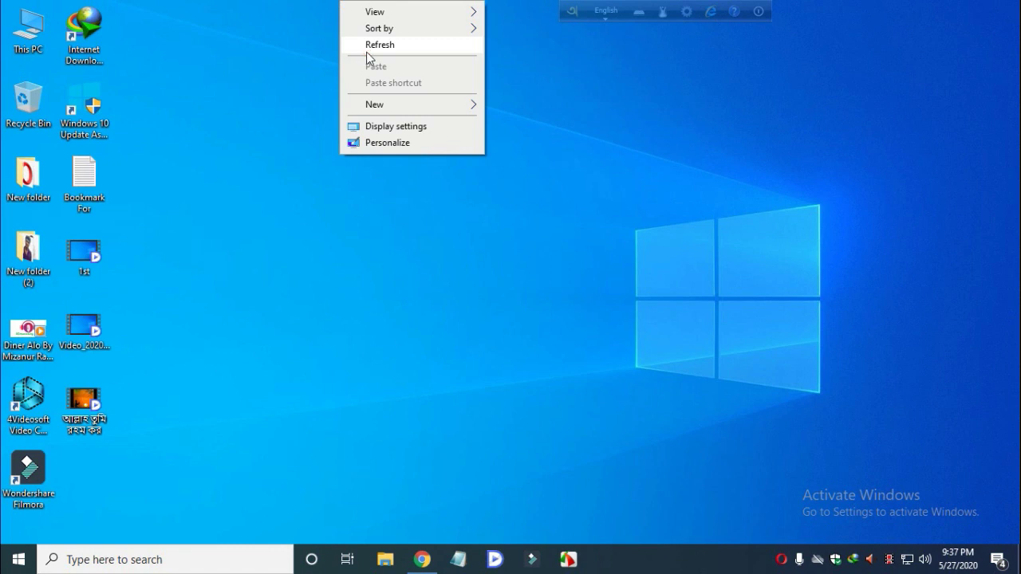
left_click(366, 50)
right_click(355, 2)
left_click(396, 50)
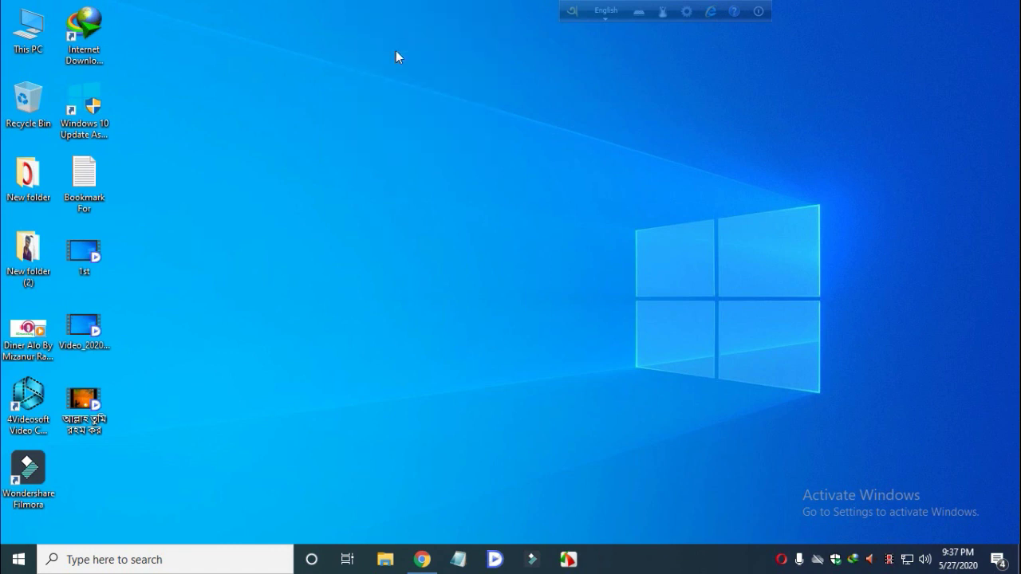